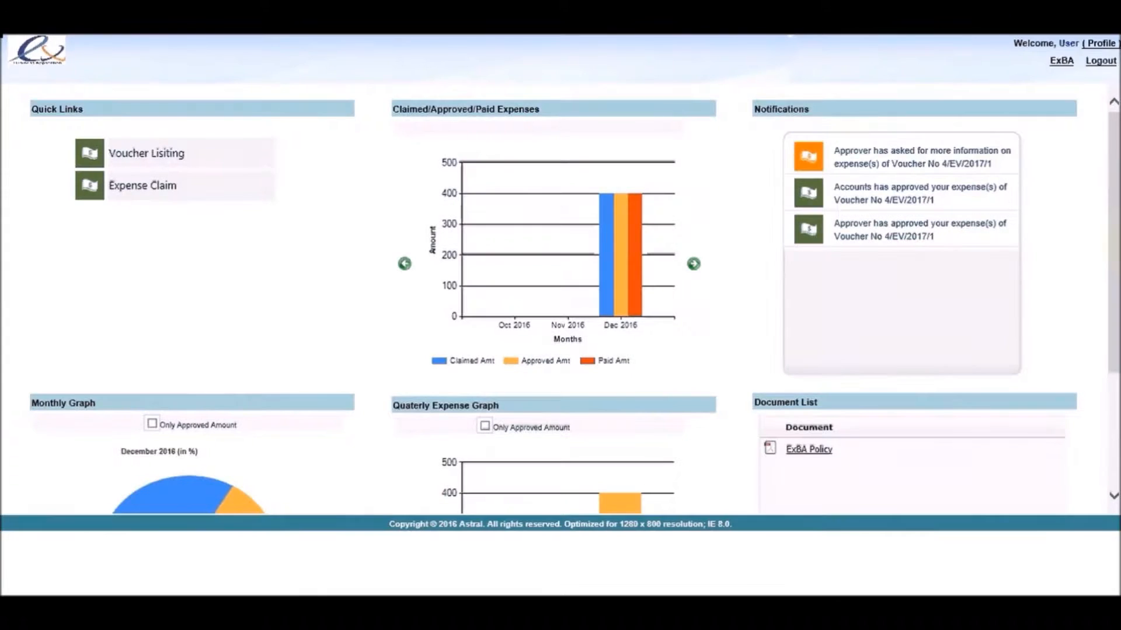
# Step: Enter the Expense Module from the dashboard and expand the voucher approved by A/C down to its individual expenses
pyautogui.scroll(-3, 937, 254)
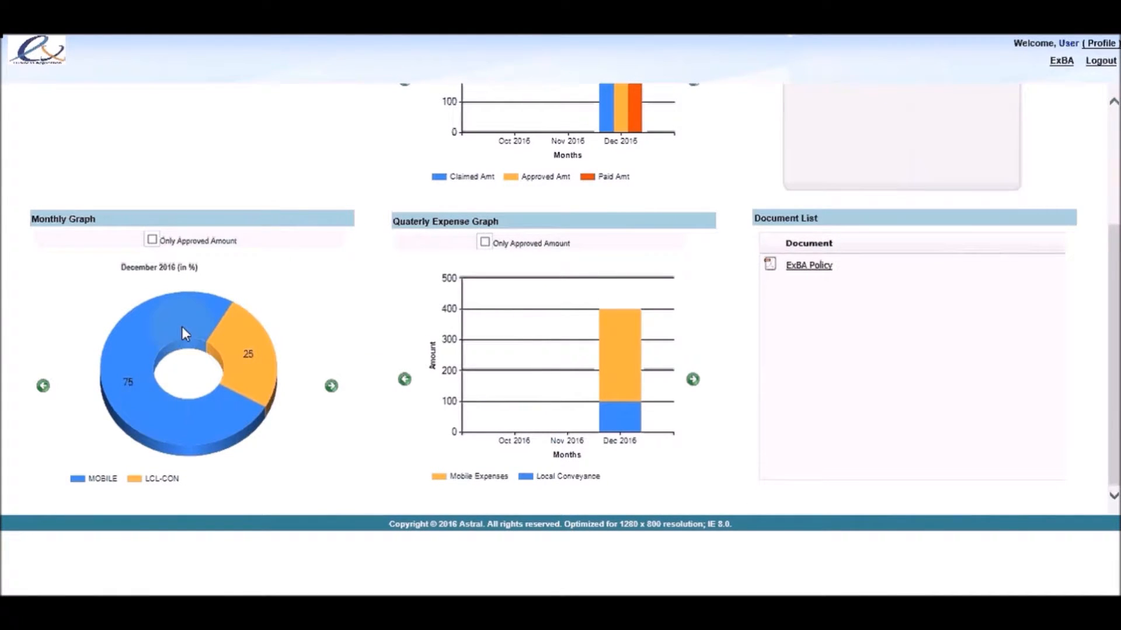
pyautogui.moveTo(1115, 299); pyautogui.dragTo(1116, 285)
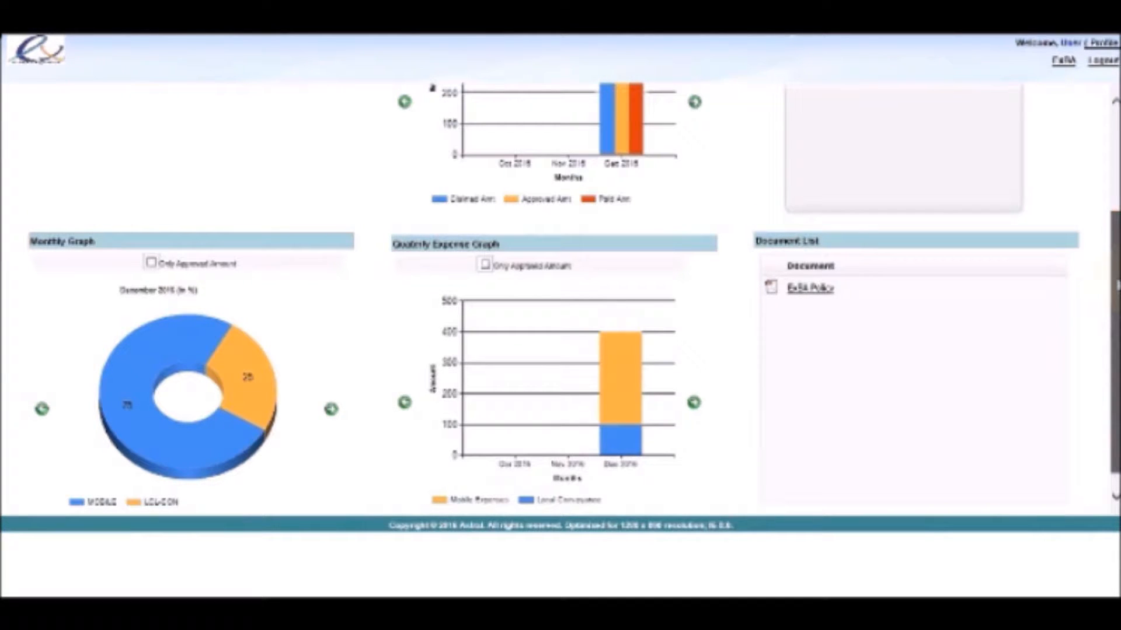
pyautogui.moveTo(1115, 285); pyautogui.dragTo(1105, 160)
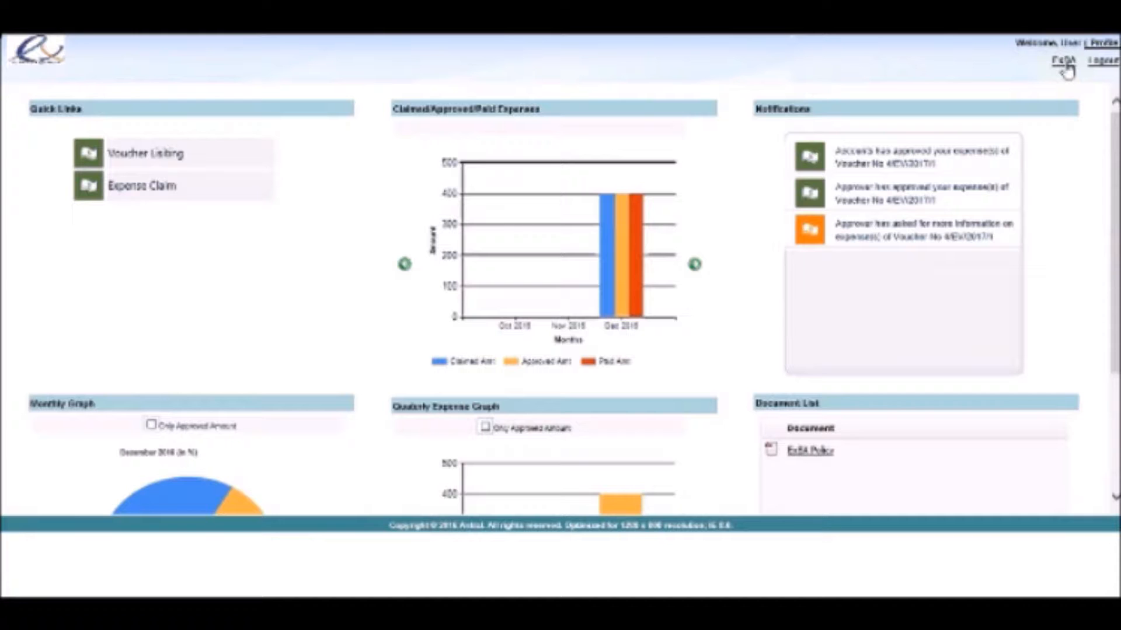
pyautogui.click(1063, 63)
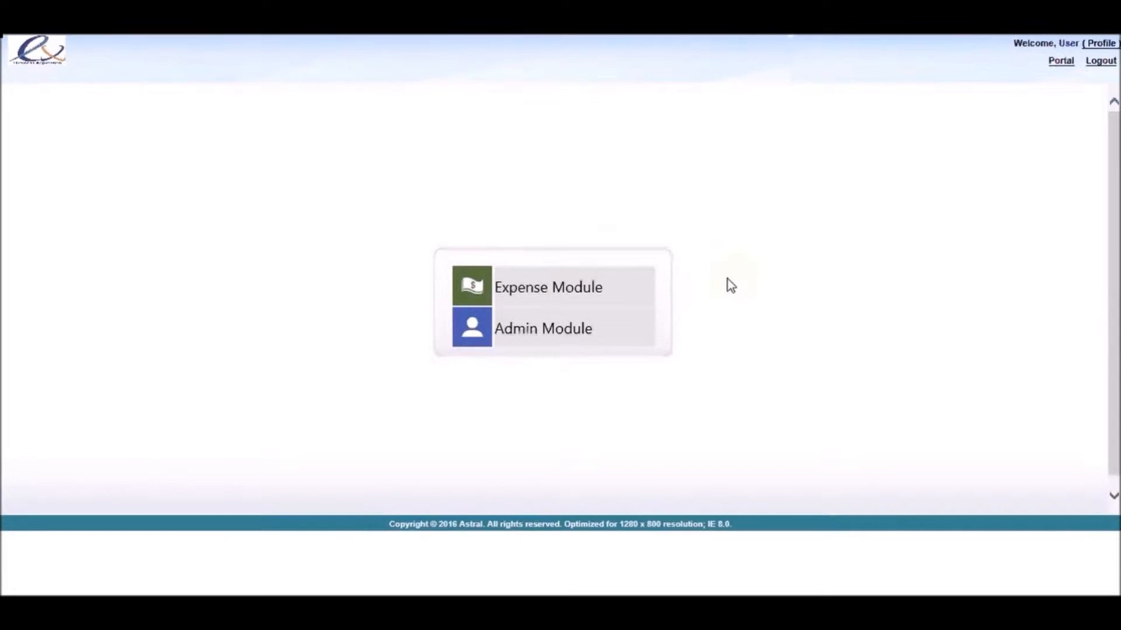
pyautogui.click(570, 296)
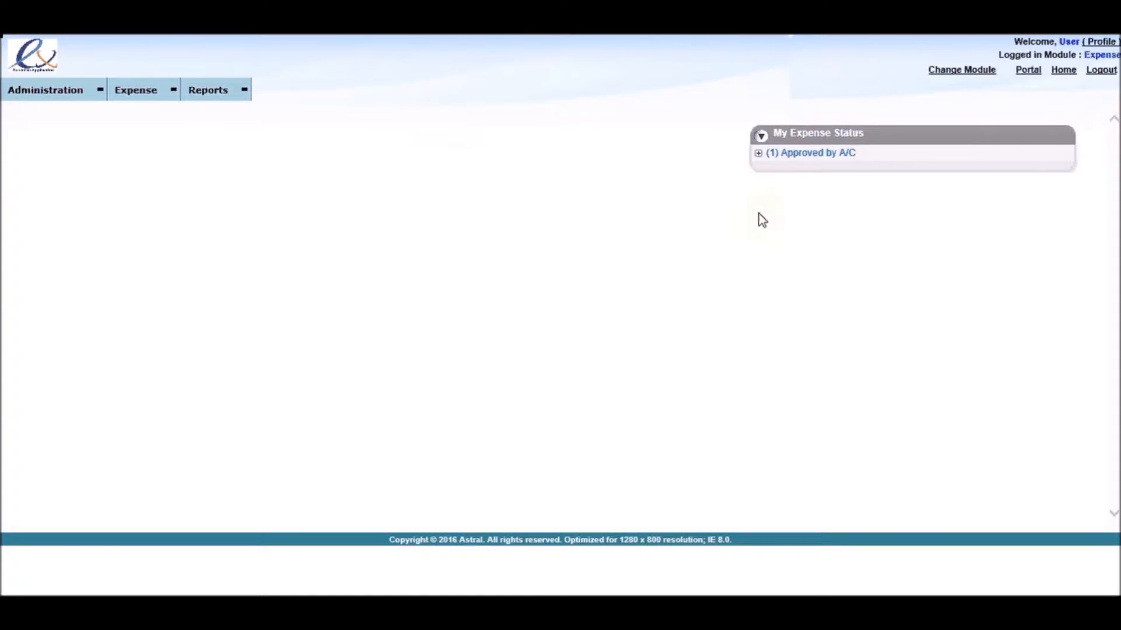
pyautogui.click(758, 153)
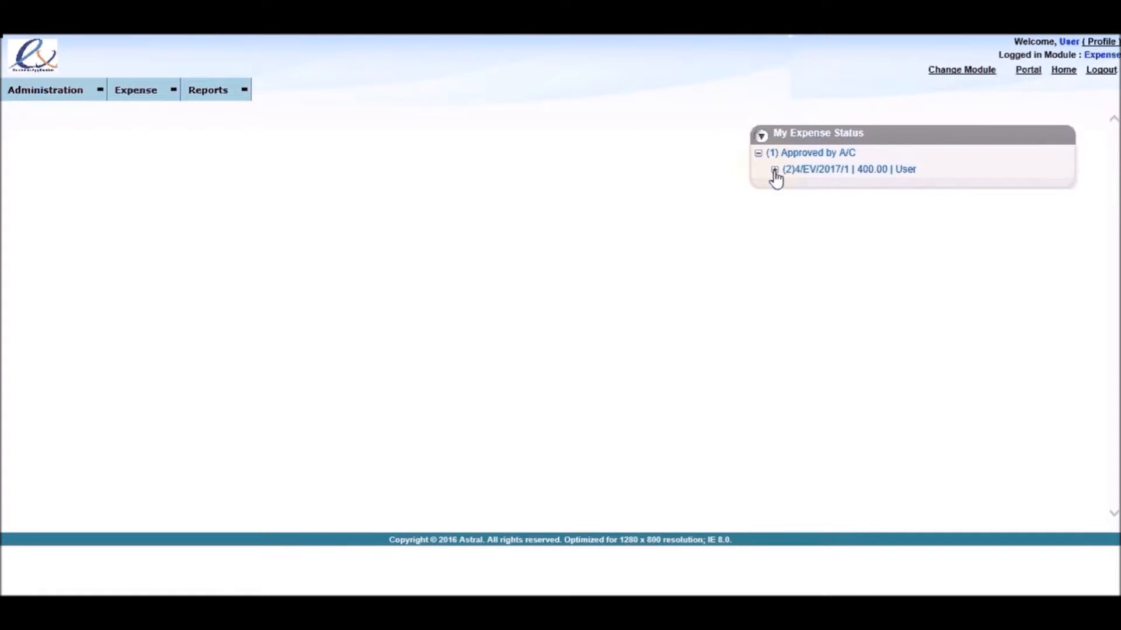
pyautogui.click(774, 170)
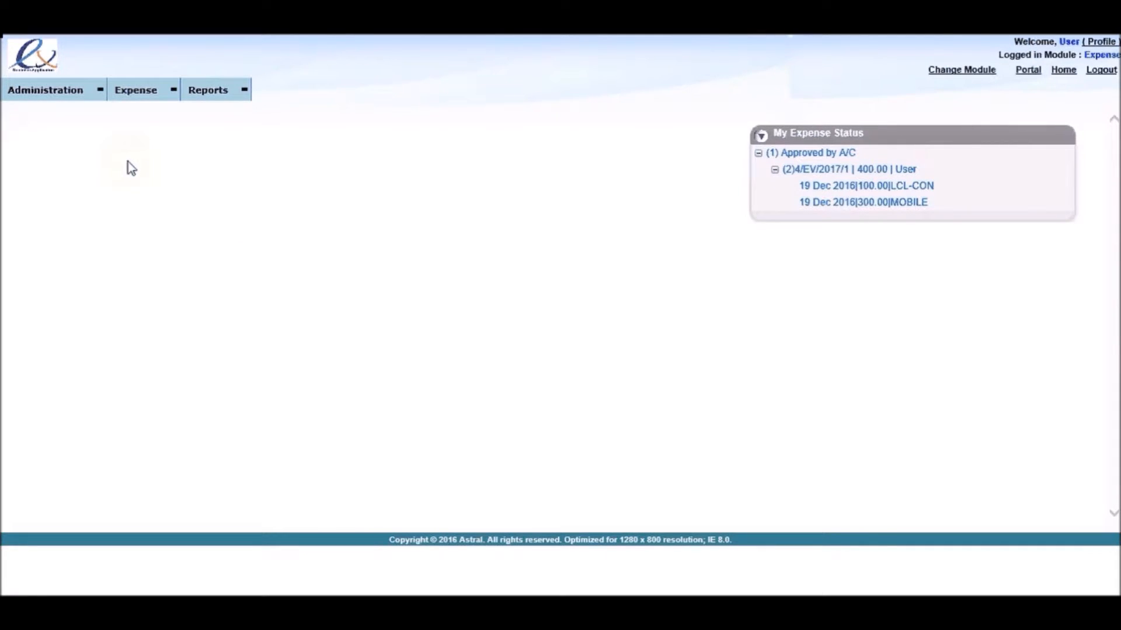
# Step: Start a new voucher from the voucher listing and set its voucher type to General Voucher
pyautogui.moveTo(153, 89)
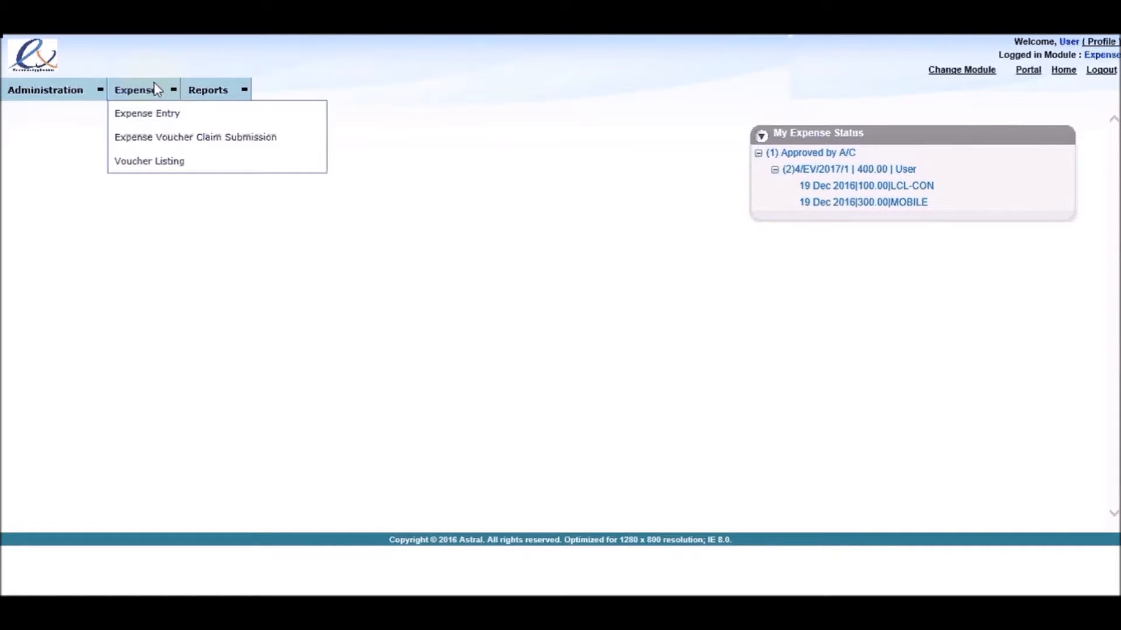
pyautogui.click(158, 164)
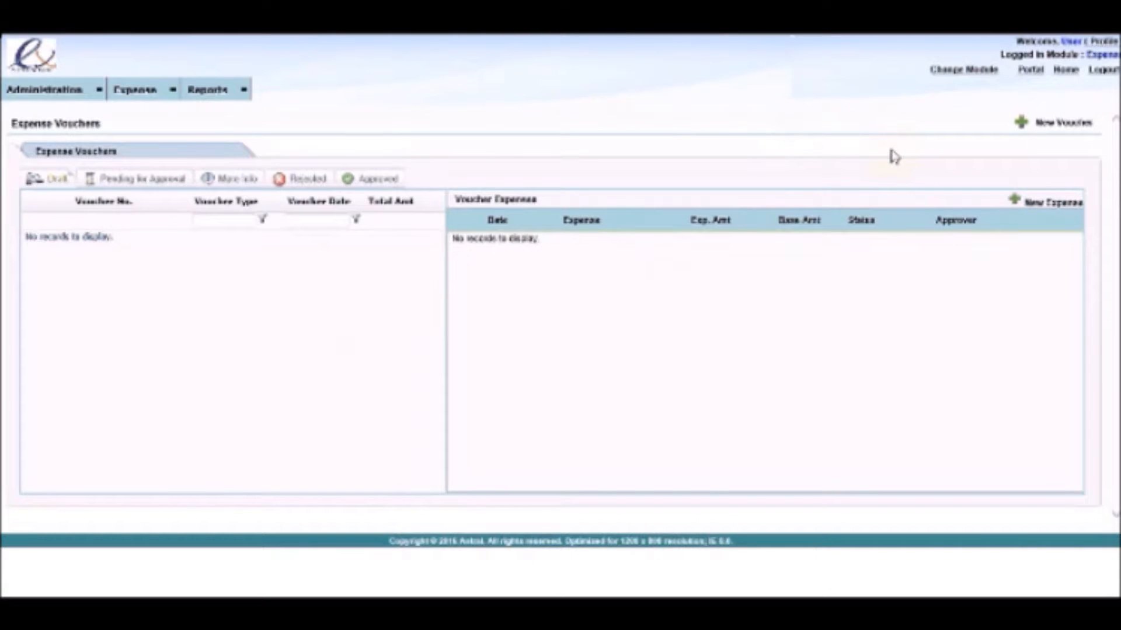
pyautogui.click(1020, 124)
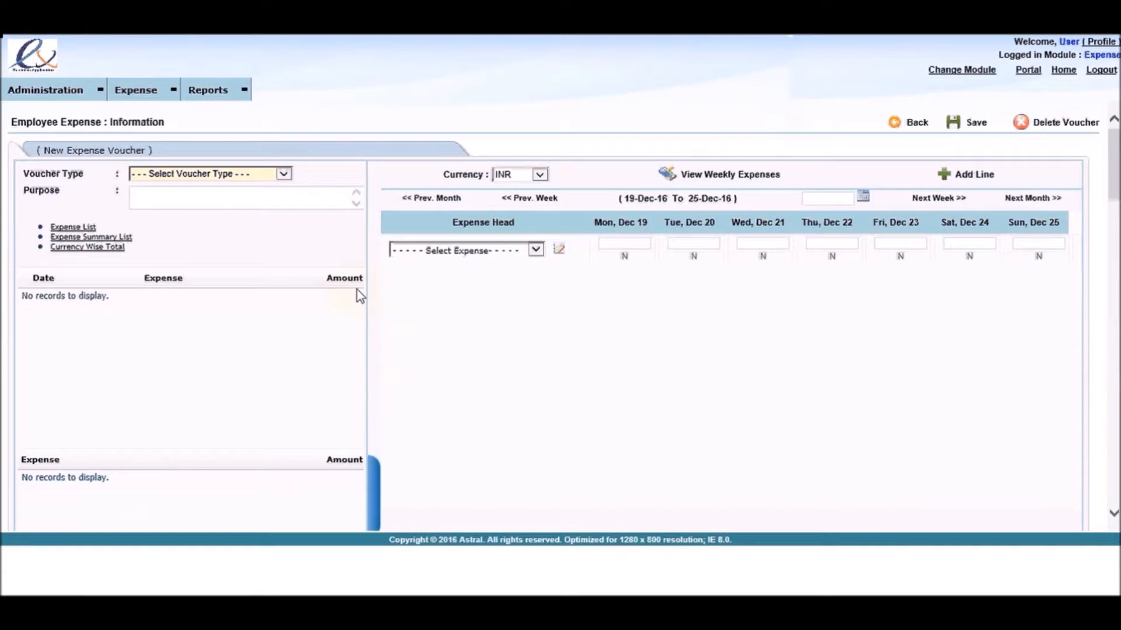
pyautogui.click(292, 174)
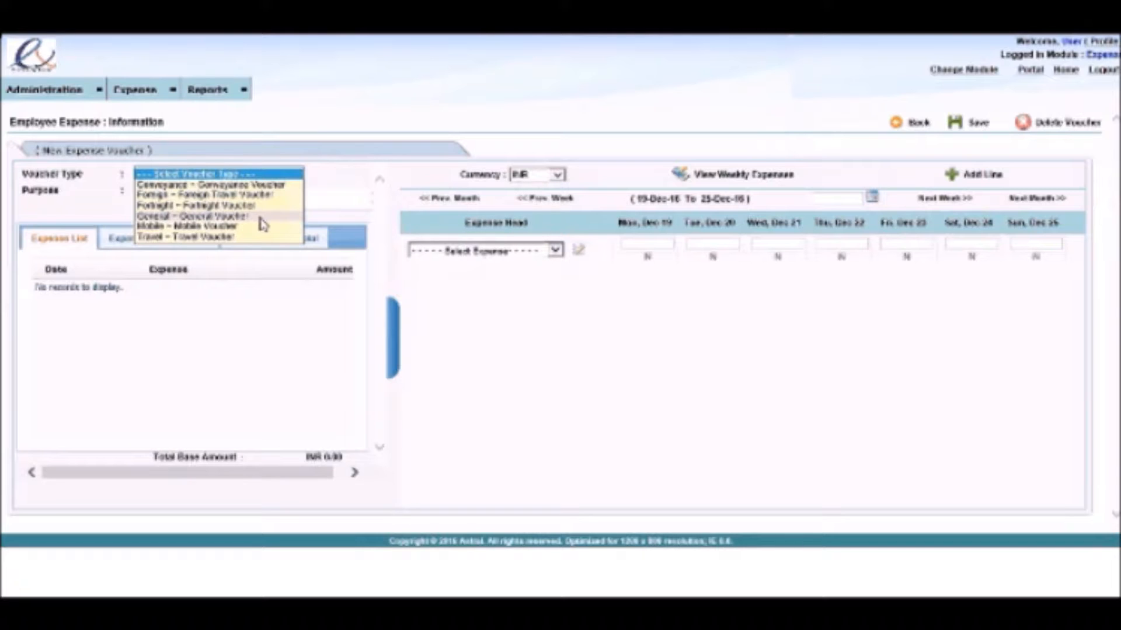
pyautogui.click(261, 218)
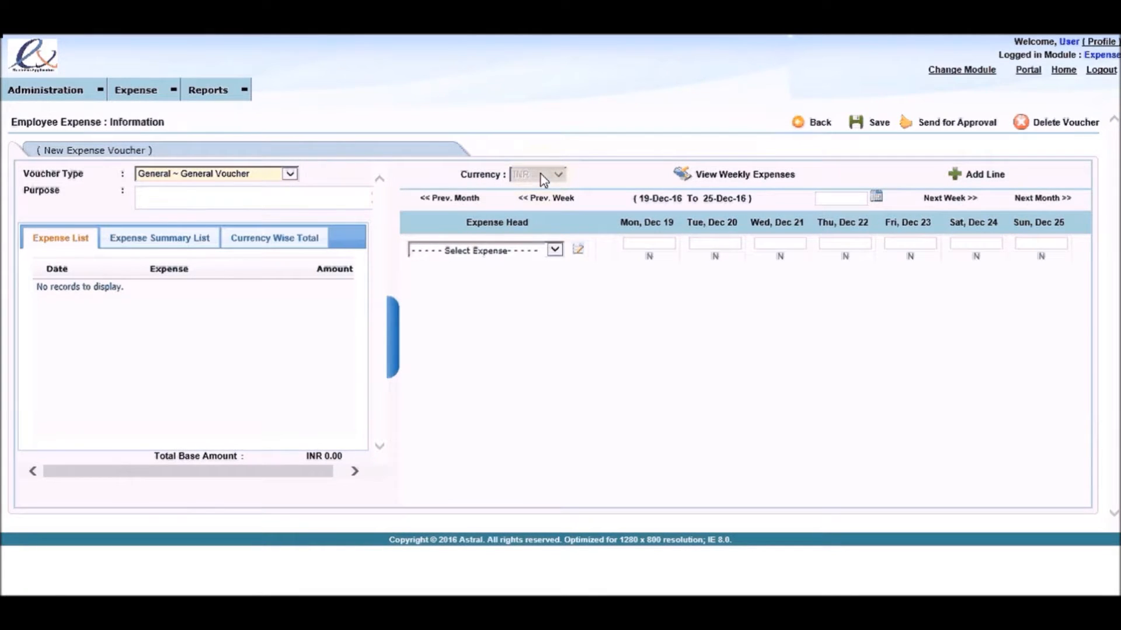
# Step: Switch the voucher type to Conveyance Voucher and show the available voucher months
pyautogui.click(291, 175)
pyautogui.click(210, 142)
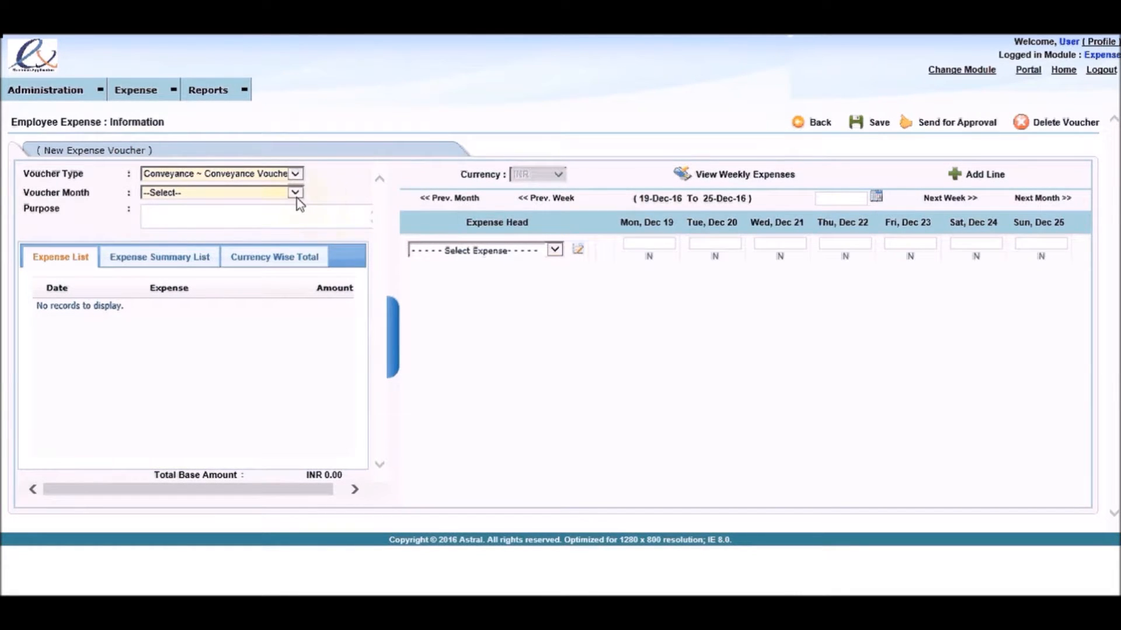
pyautogui.click(294, 194)
pyautogui.click(281, 203)
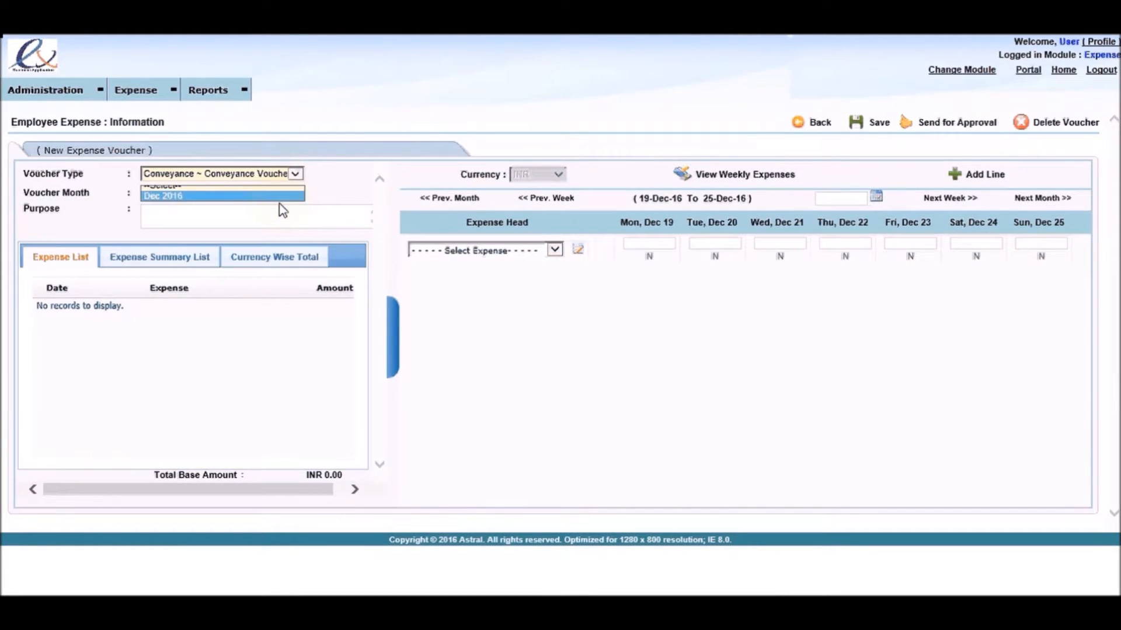
# Step: Switch the voucher type to Foreign Travel Voucher and show the currencies available for it
pyautogui.click(295, 174)
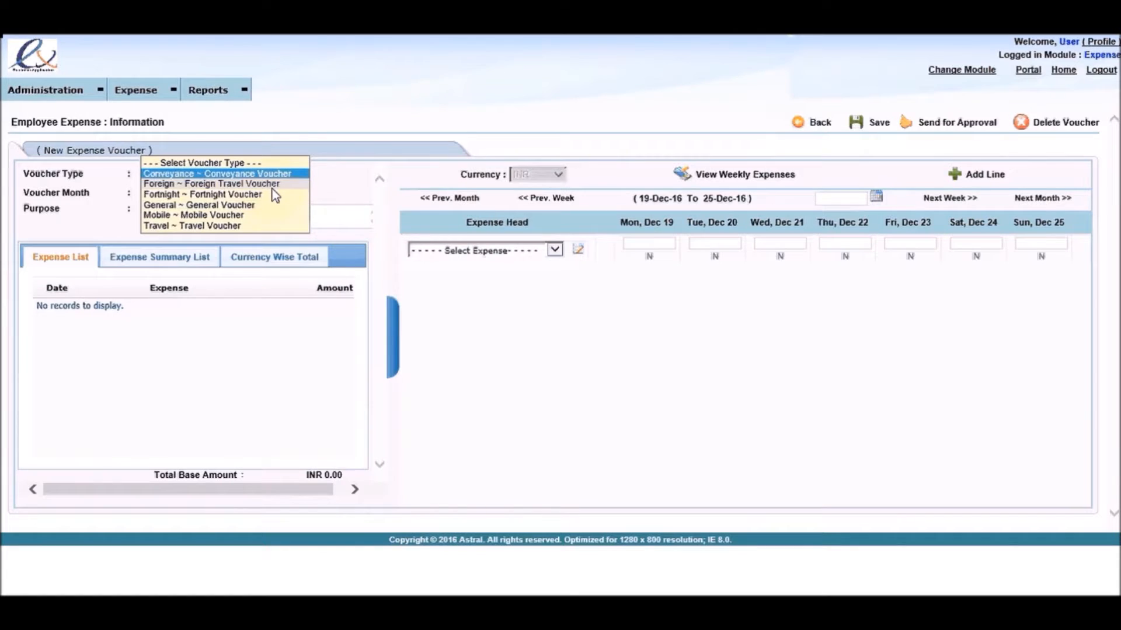
pyautogui.click(272, 184)
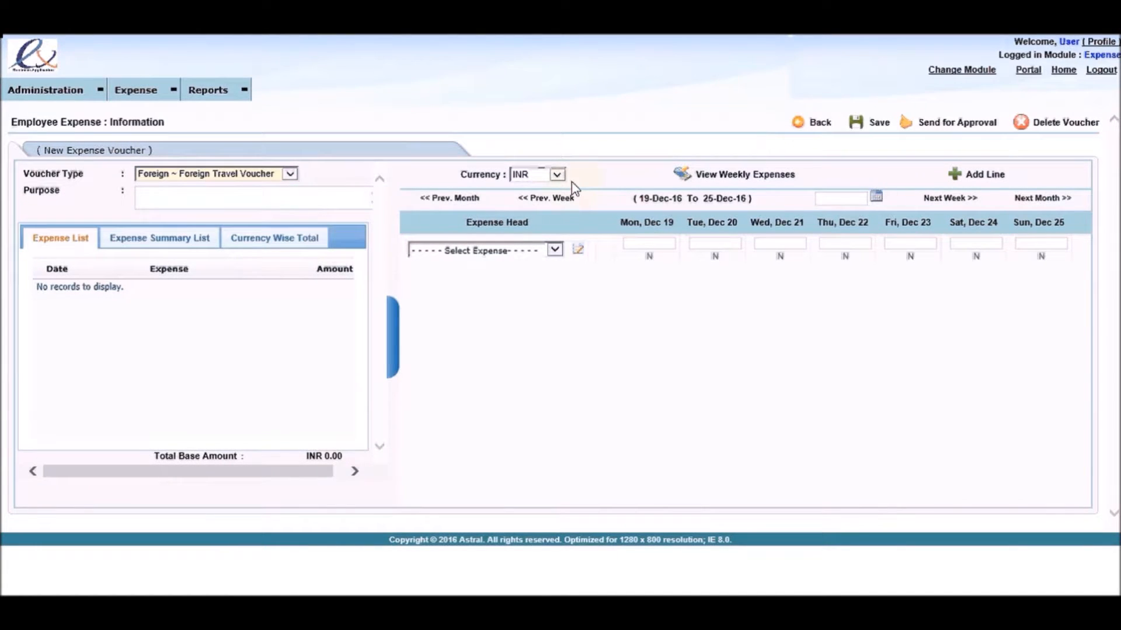
pyautogui.click(558, 176)
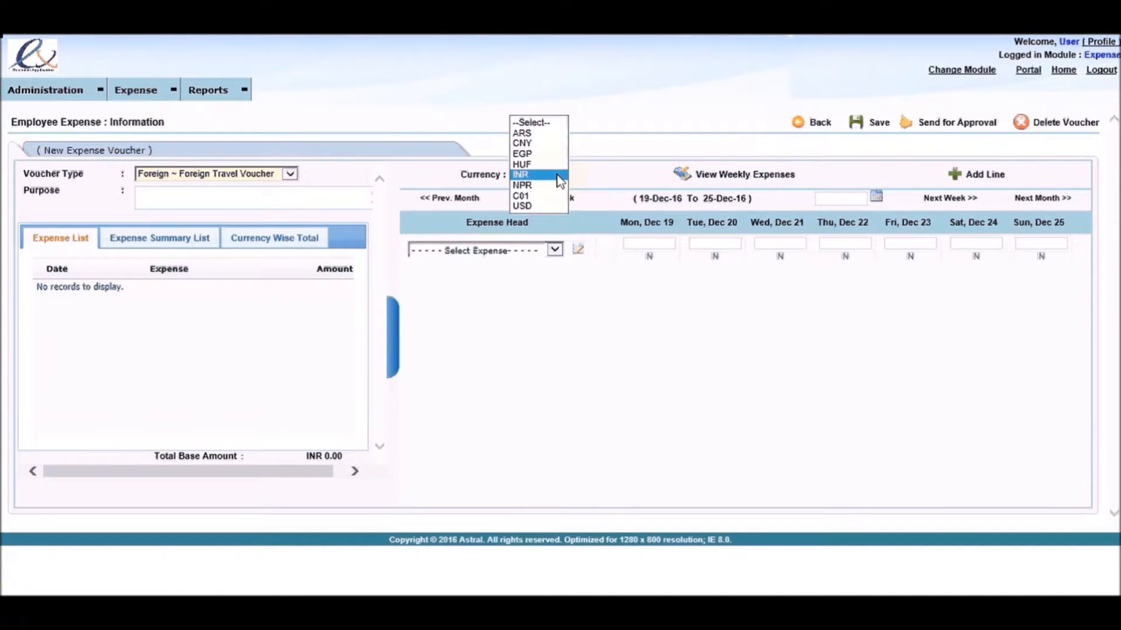
# Step: Set the voucher type to General Voucher and enter the purpose "Voucher for the month of Dec 2016"
pyautogui.click(290, 173)
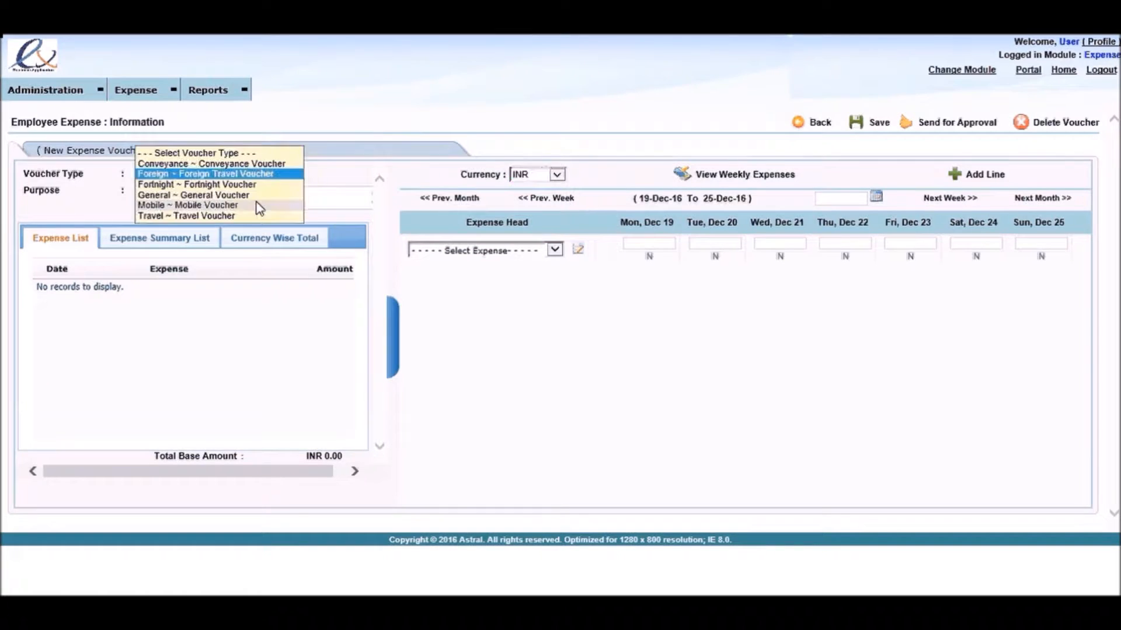
pyautogui.click(250, 196)
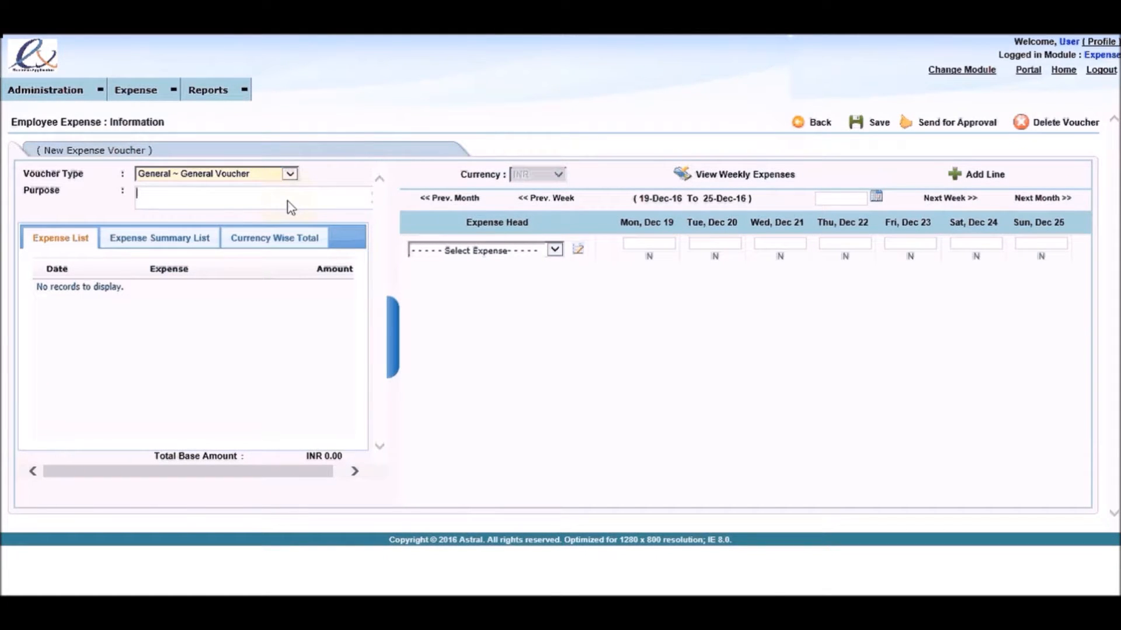
pyautogui.write('Voucher for the month of ')
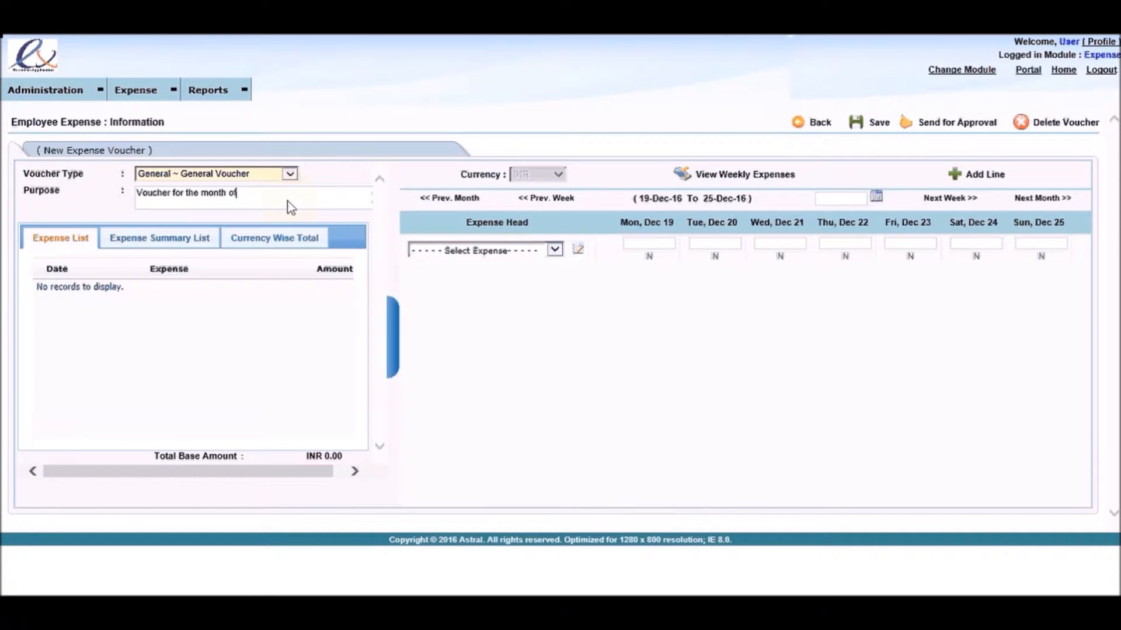
pyautogui.write('Dec 2016')
# Step: Choose Local Conveyance as the first expense head and enter an amount of 100 for Mon, Dec 19
pyautogui.click(500, 251)
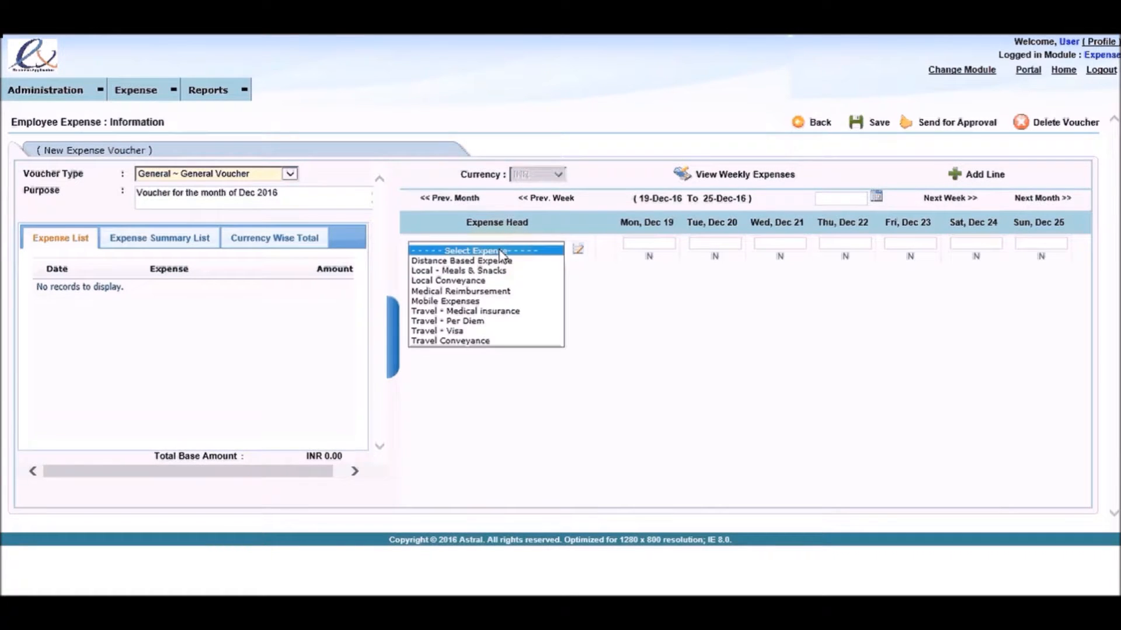
pyautogui.click(501, 280)
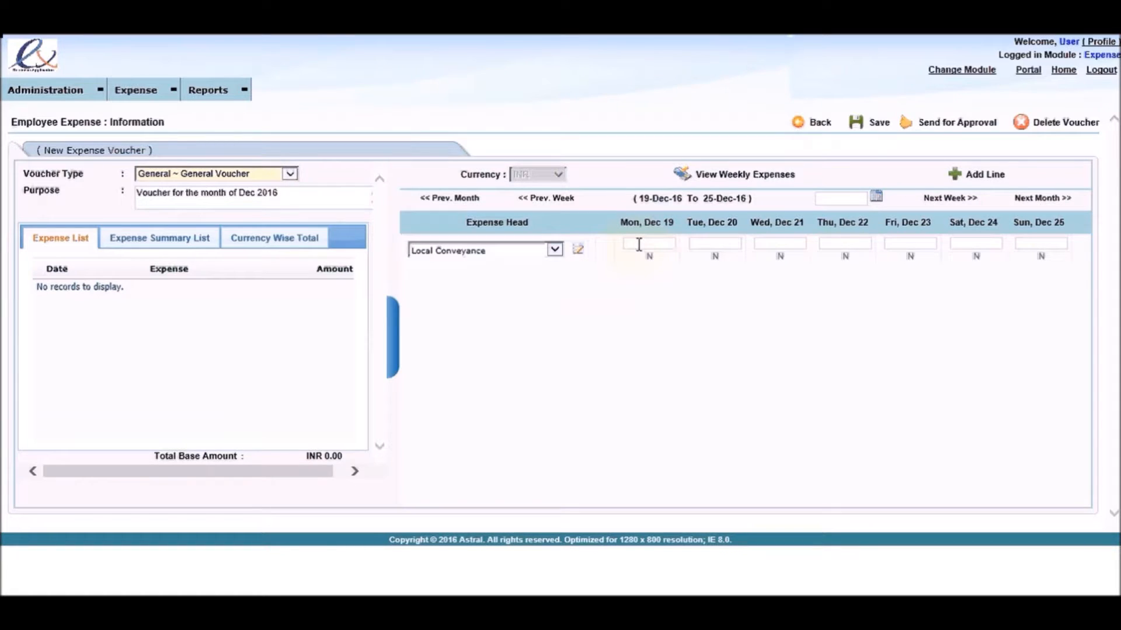
pyautogui.click(639, 244)
pyautogui.write('100')
pyautogui.click(655, 285)
# Step: Open the details of the Dec 19 Local Conveyance expense and save "Taxi" as its mode of transport
pyautogui.click(649, 258)
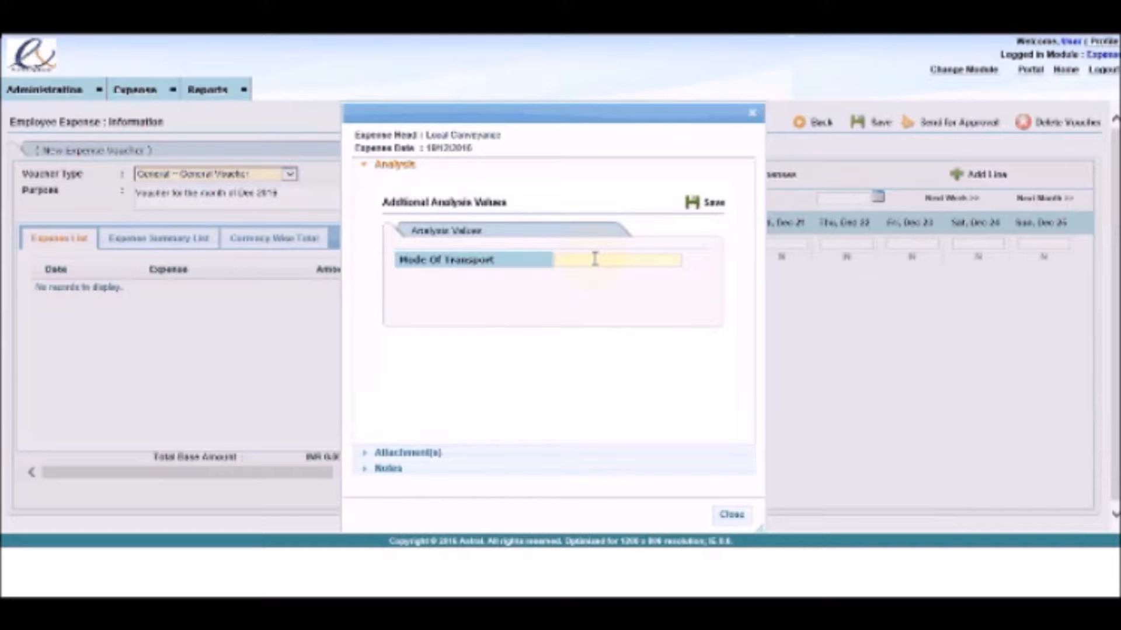
pyautogui.click(594, 258)
pyautogui.write('Taxi')
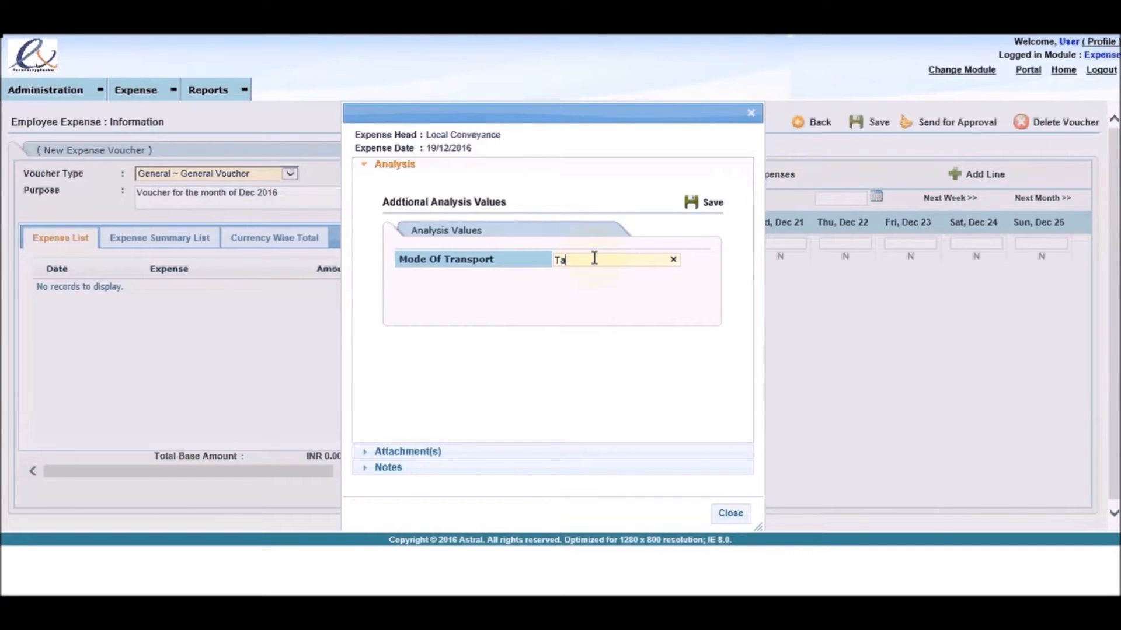
pyautogui.click(691, 214)
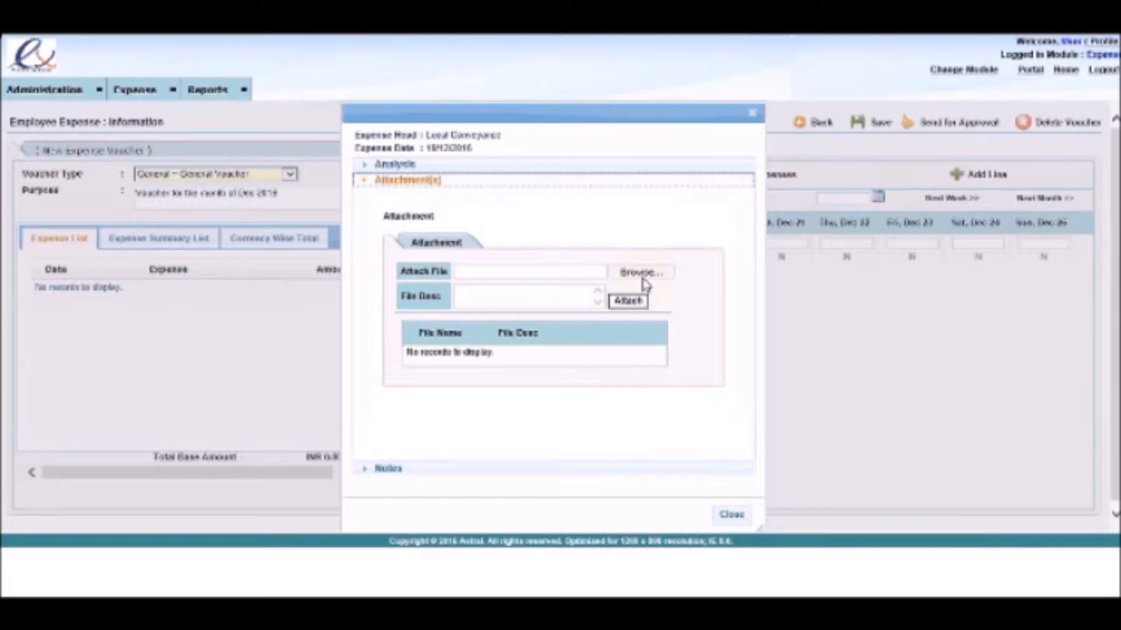
# Step: Attach the desktop file ASCII.gif to the expense with the description "Attachment of bill" and view the attached file
pyautogui.click(643, 276)
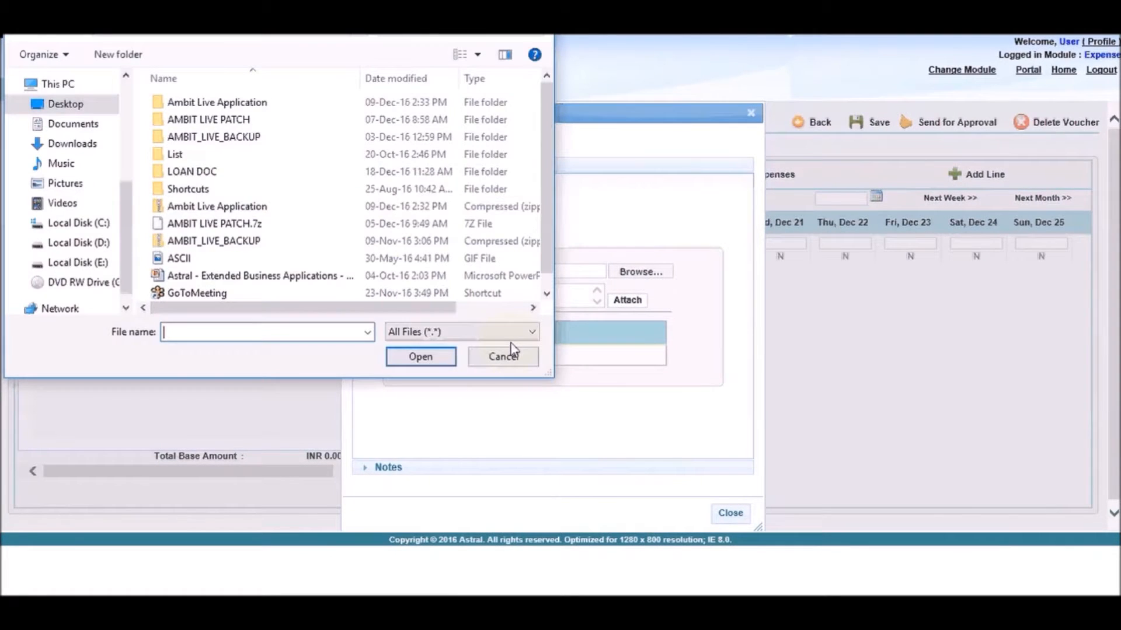
pyautogui.doubleClick(200, 270)
pyautogui.click(555, 290)
pyautogui.write('A')
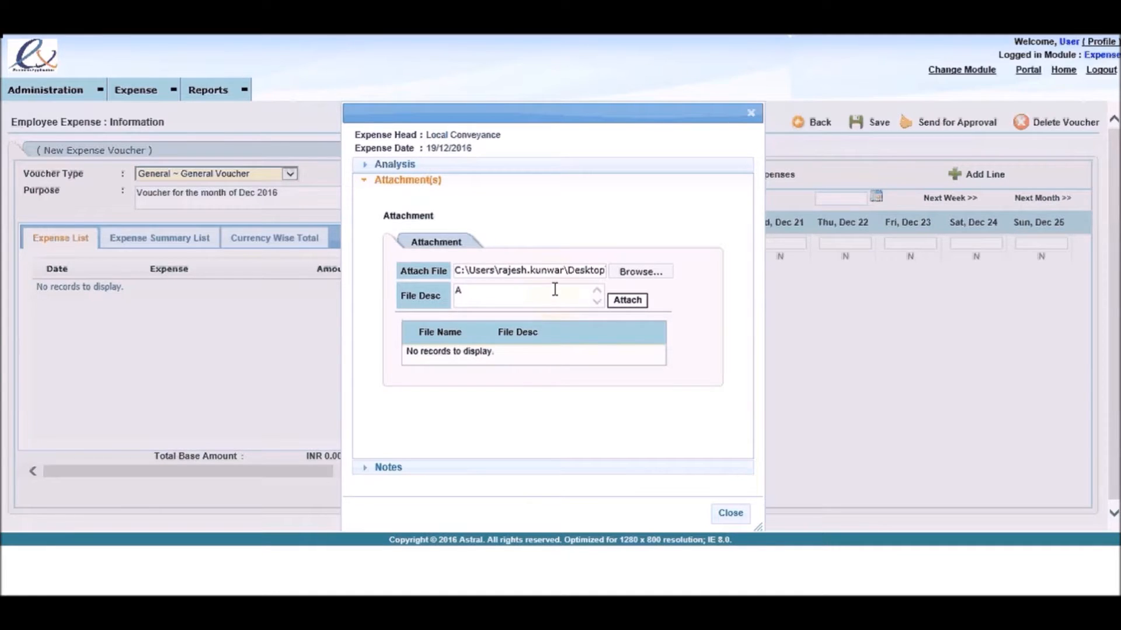
pyautogui.write('tt')
pyautogui.write('hement of bill')
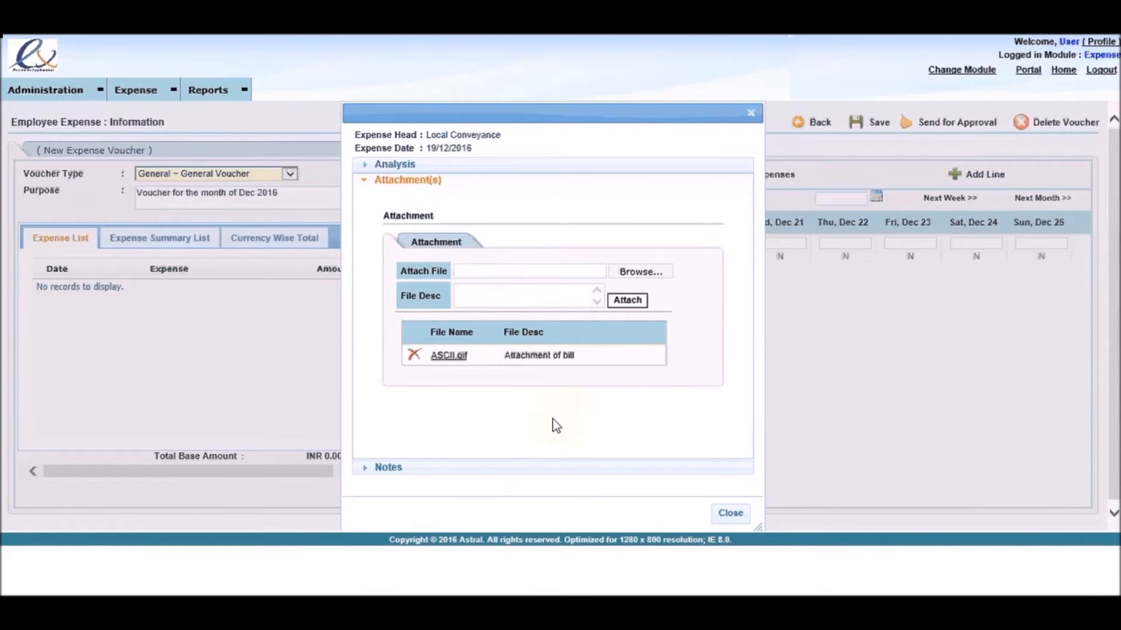
pyautogui.click(449, 356)
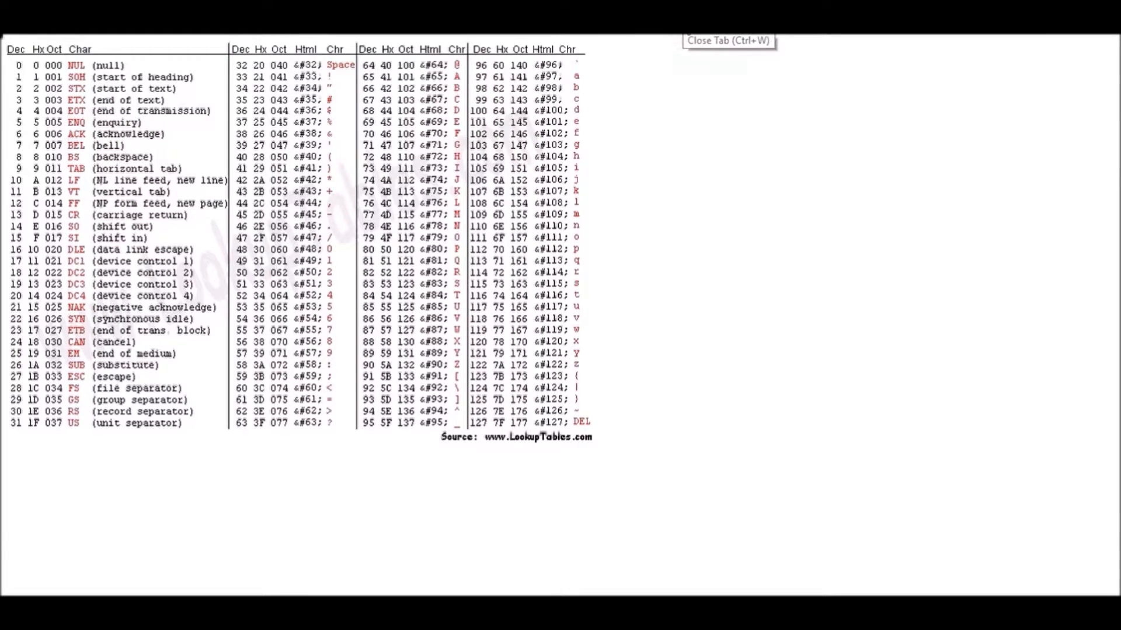
pyautogui.click(685, 24)
# Step: Save the note "Local Cony. from Office to Lower Parel station" on the expense and close its details
pyautogui.click(608, 471)
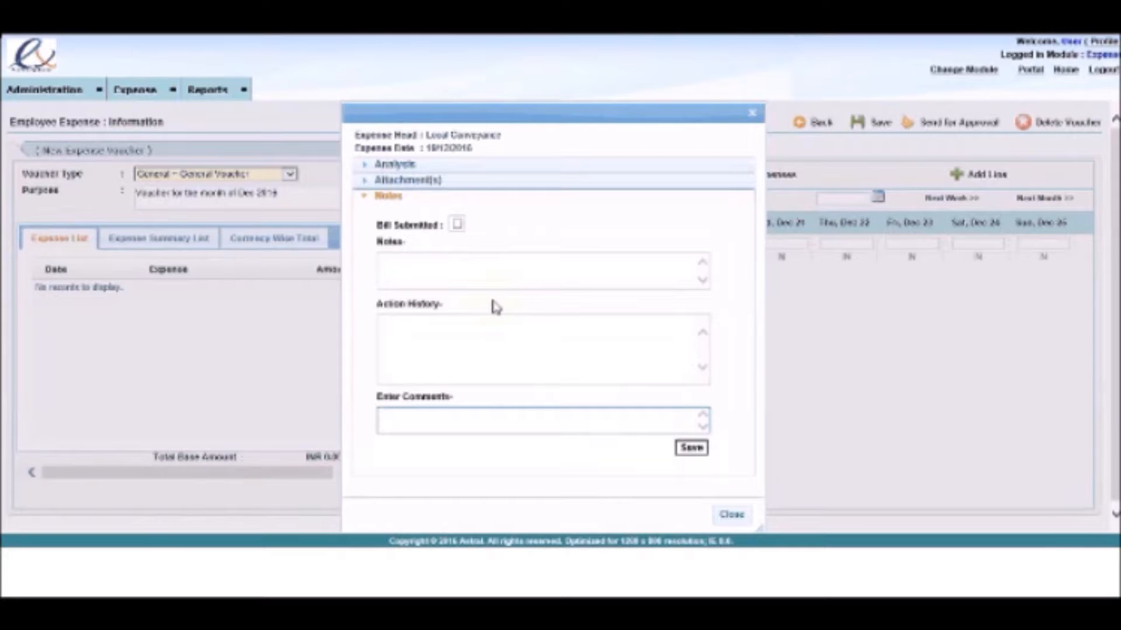
pyautogui.click(481, 269)
pyautogui.write('Loca')
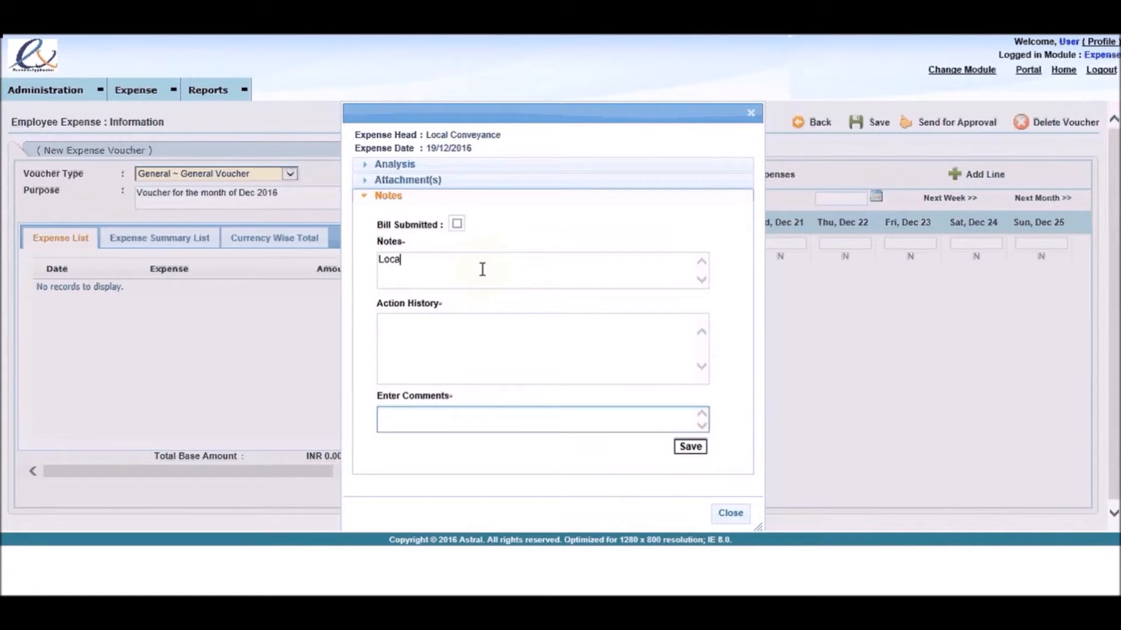
pyautogui.write('l Cony. from Office to Lower Parel')
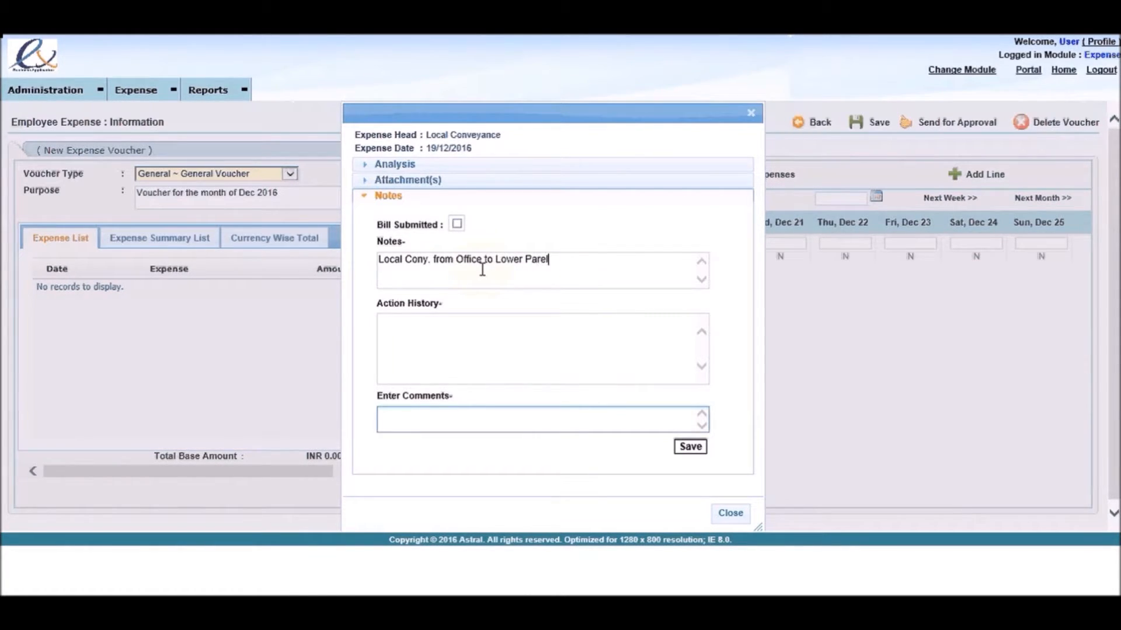
pyautogui.write(' station')
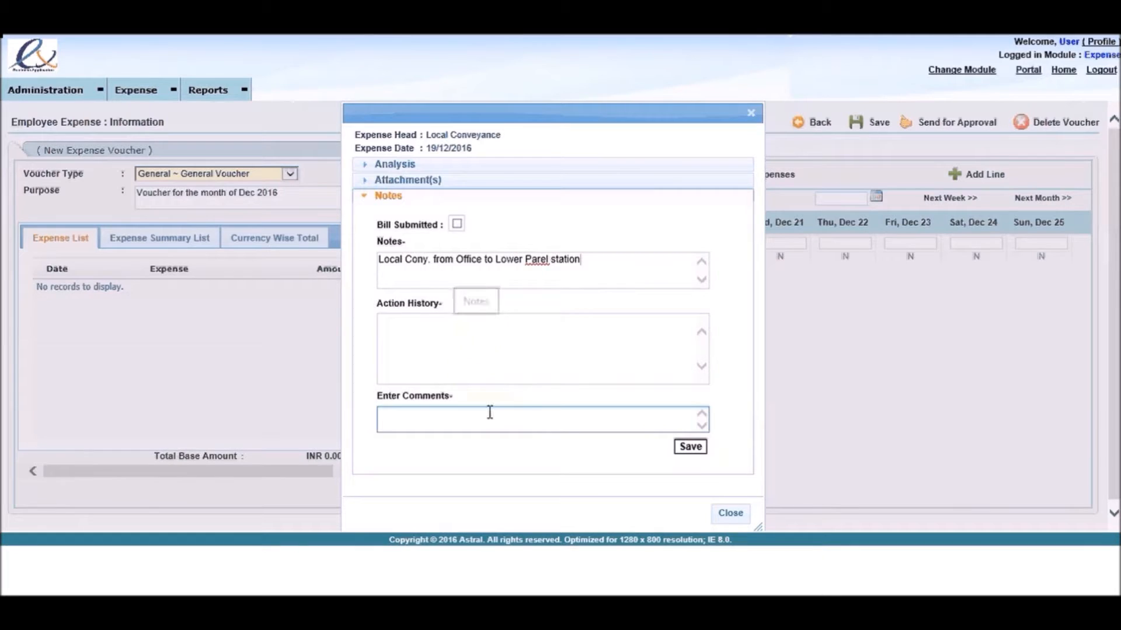
pyautogui.click(703, 446)
pyautogui.click(735, 514)
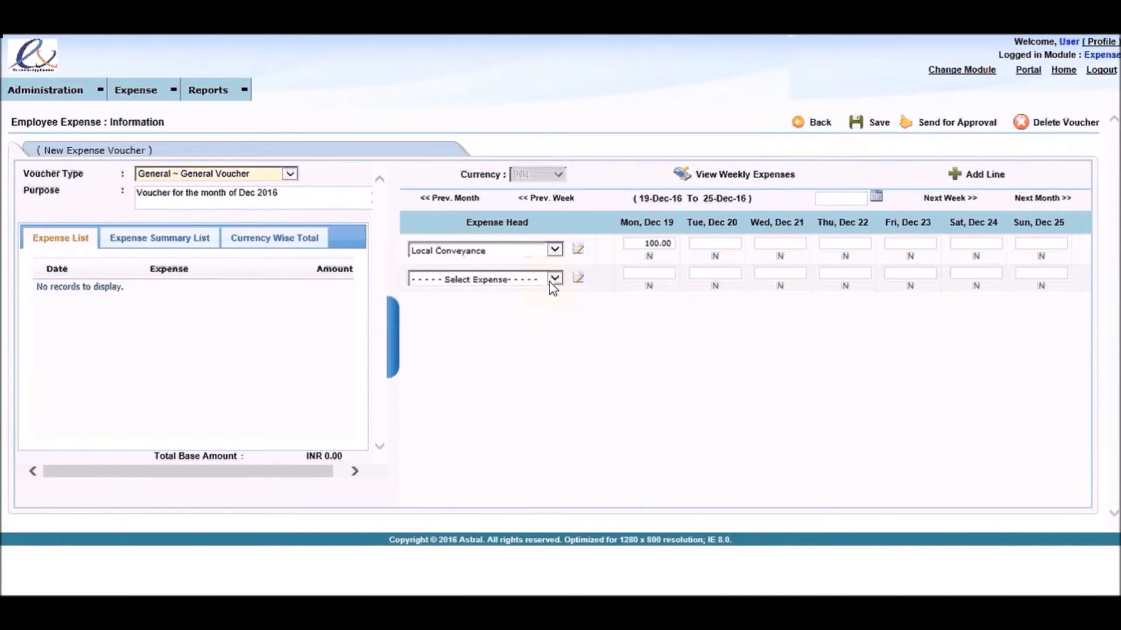
# Step: Choose Mobile Expenses as the second expense head and enter an amount of 500 for Tue, Dec 20
pyautogui.click(551, 279)
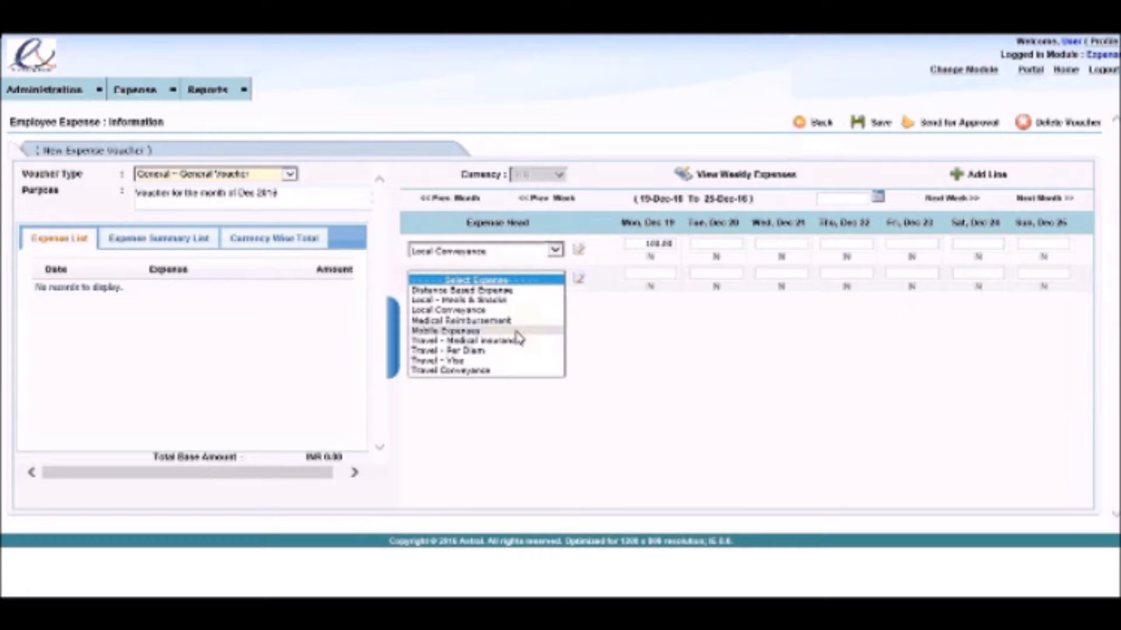
pyautogui.click(516, 333)
pyautogui.click(702, 272)
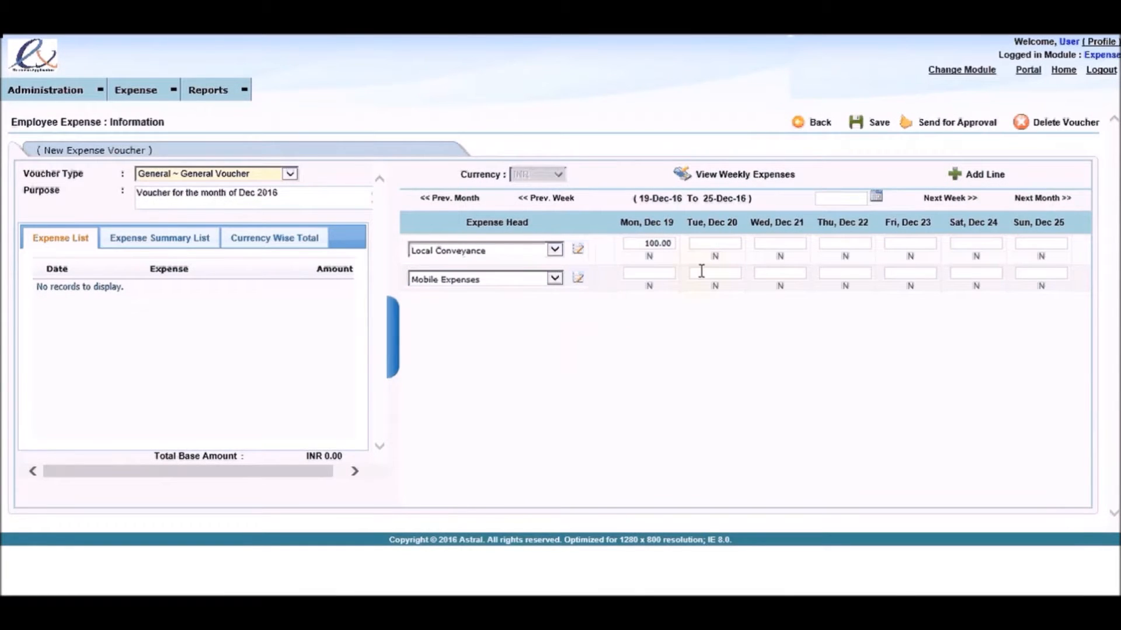
pyautogui.write('500')
pyautogui.click(723, 316)
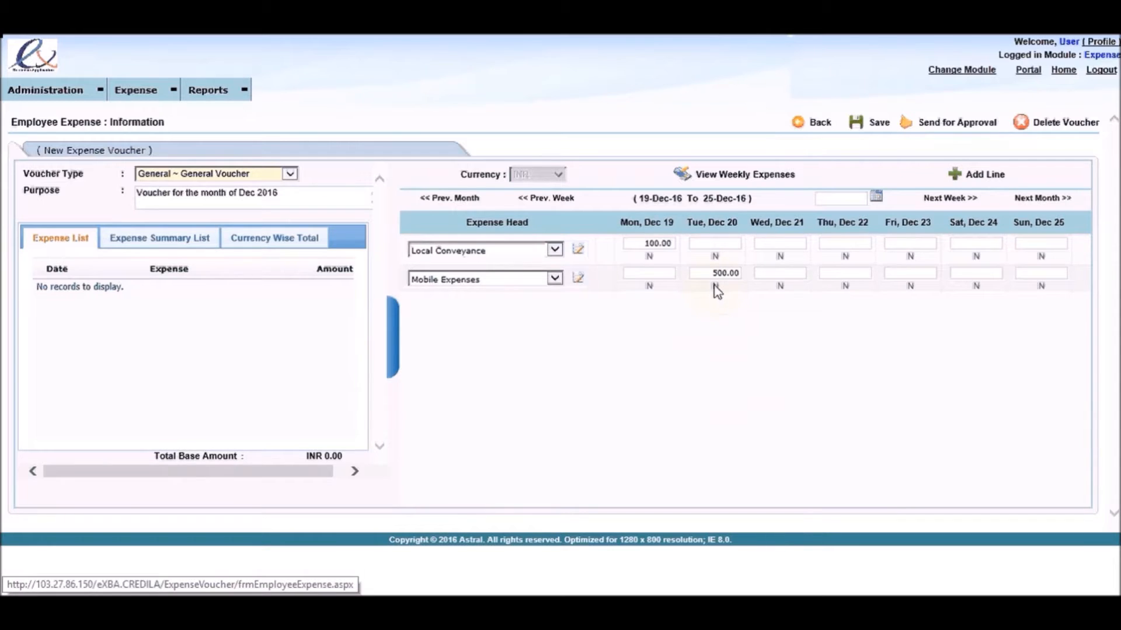
# Step: In the details of the Dec 20 Mobile Expenses entry, enter bill number 12345 and the bill period 01/11/2016 to 30/11/2016
pyautogui.click(715, 286)
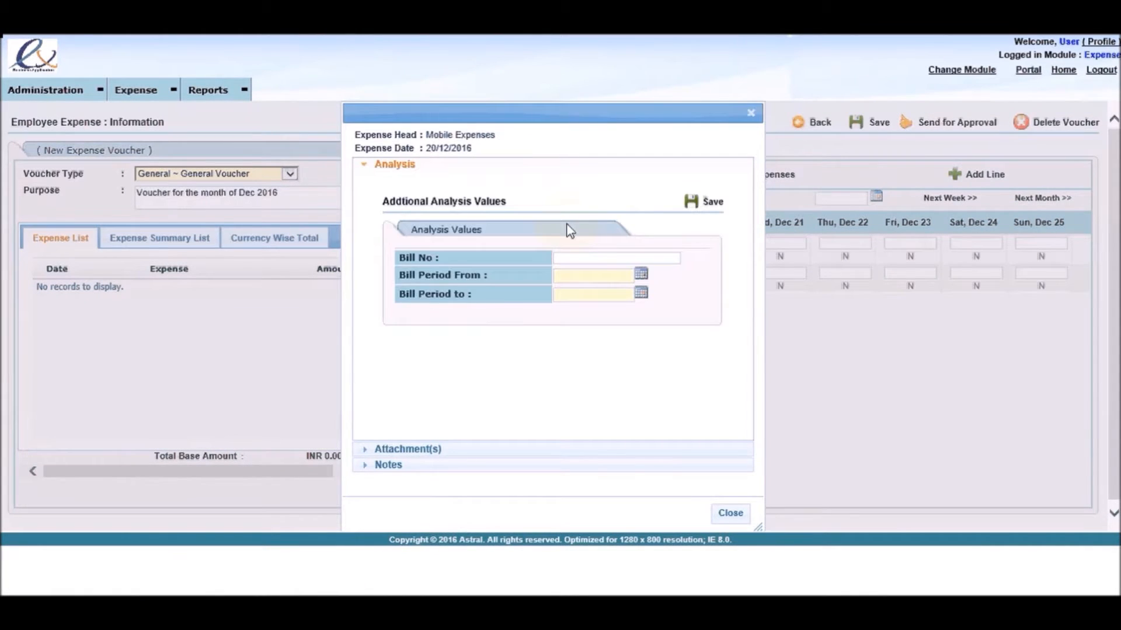
pyautogui.write('12345')
pyautogui.click(639, 277)
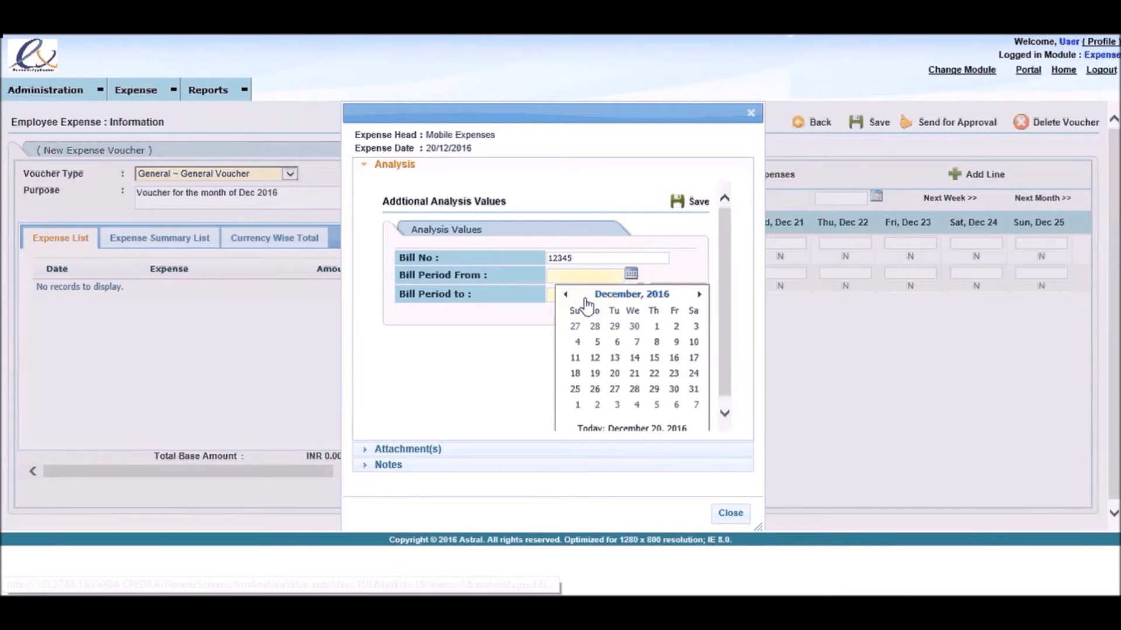
pyautogui.click(565, 294)
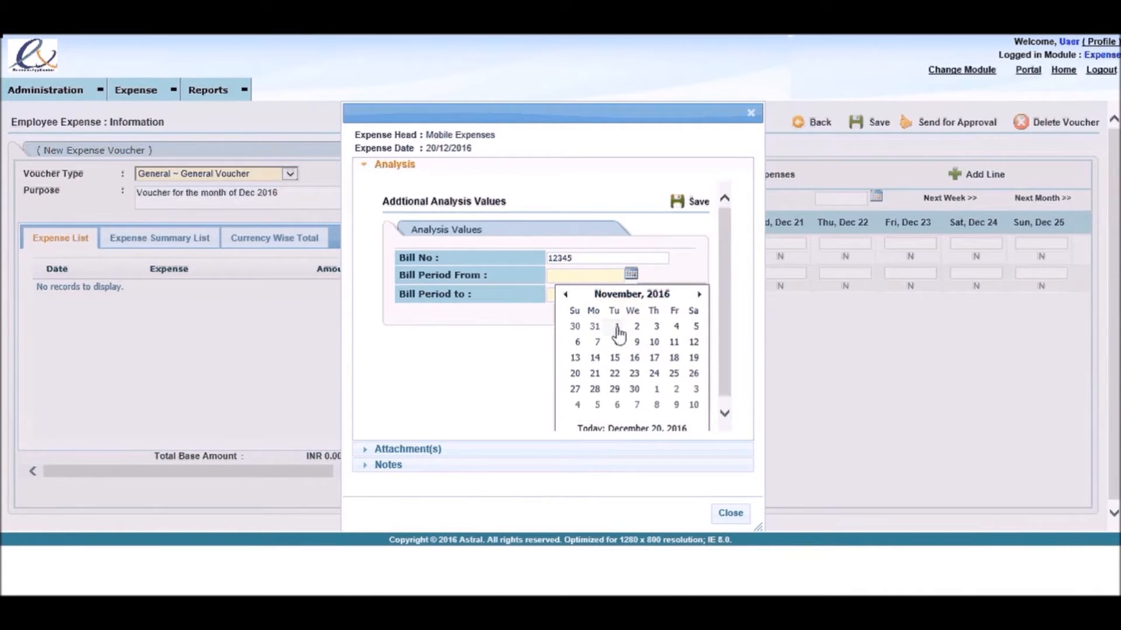
pyautogui.click(617, 327)
pyautogui.click(631, 292)
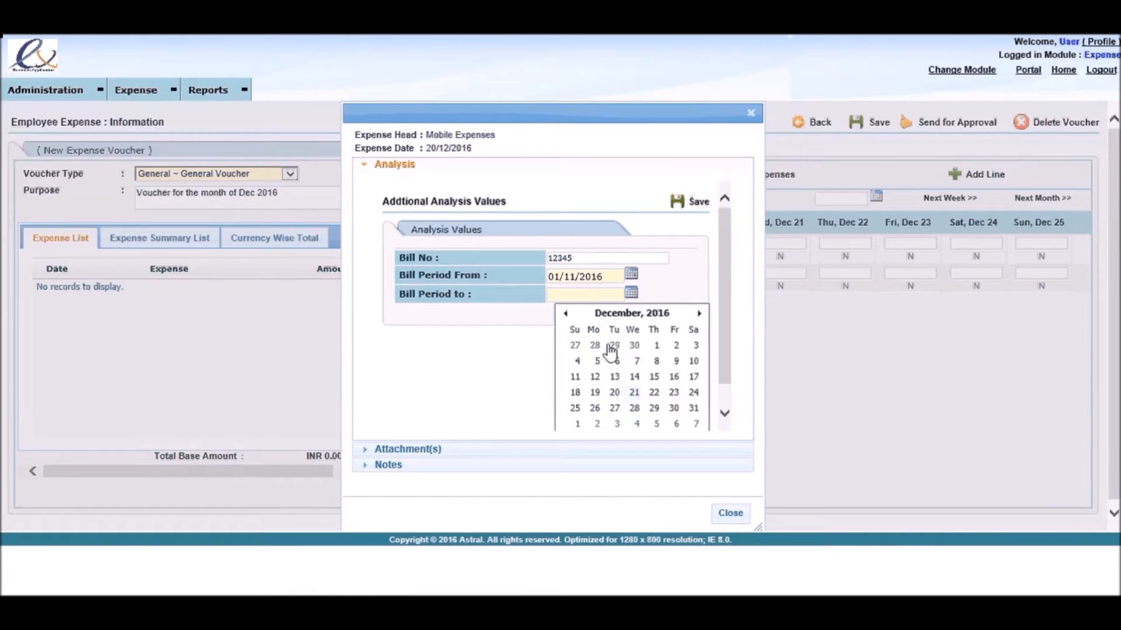
pyautogui.click(565, 314)
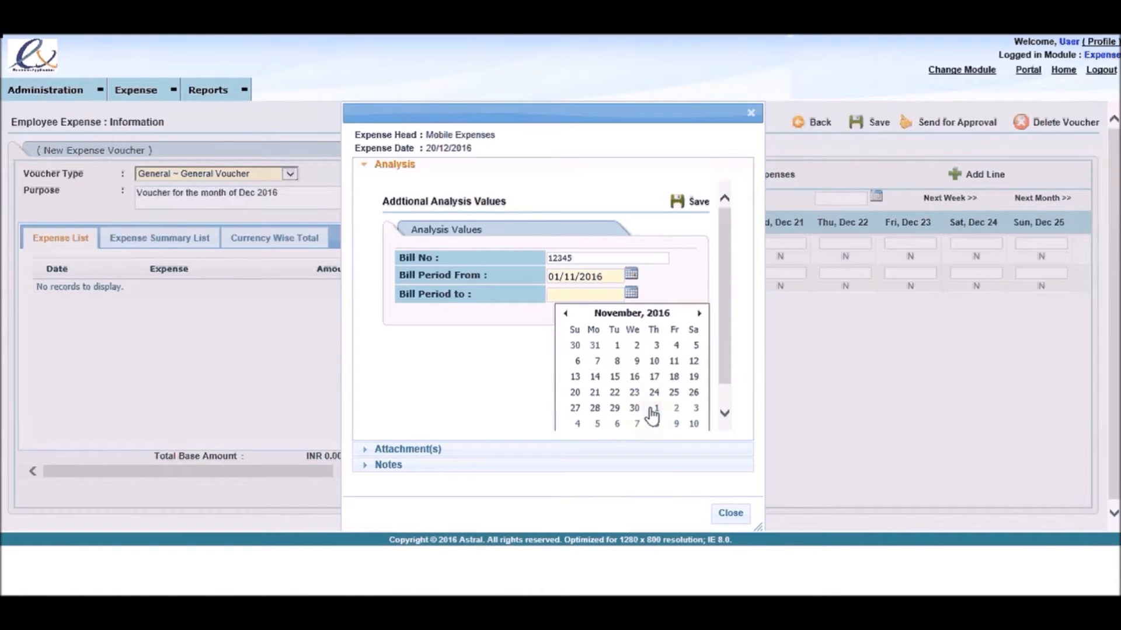
pyautogui.click(634, 409)
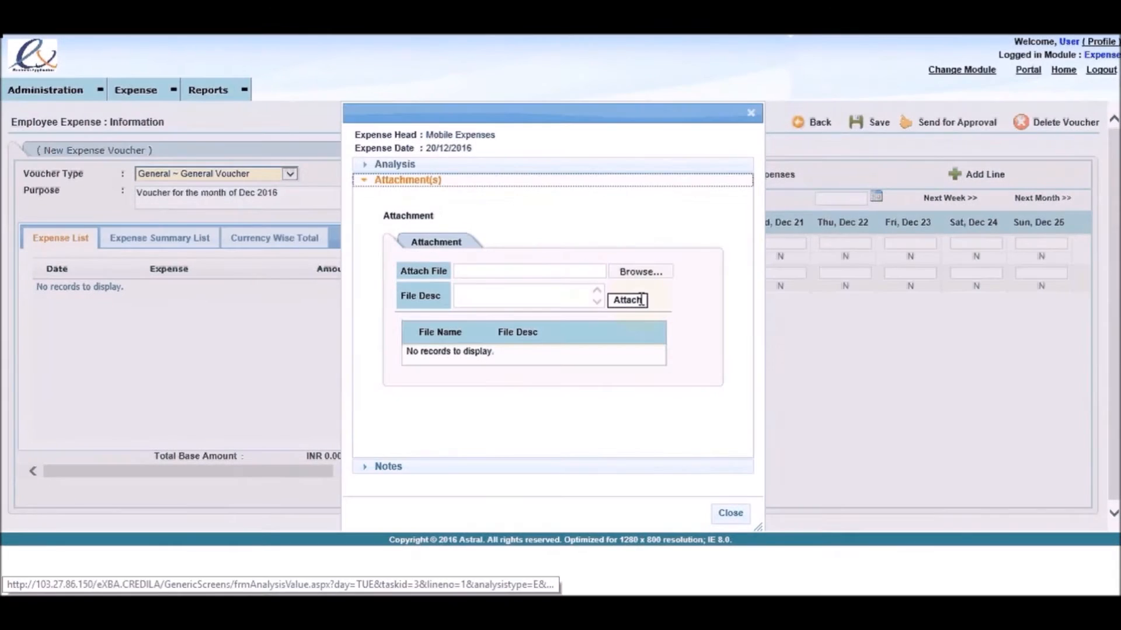
# Step: Attach the desktop file IMPORTANT LINKS.txt to the Mobile Expenses entry with the description "Mobile bill for Nov 16"
pyautogui.click(638, 269)
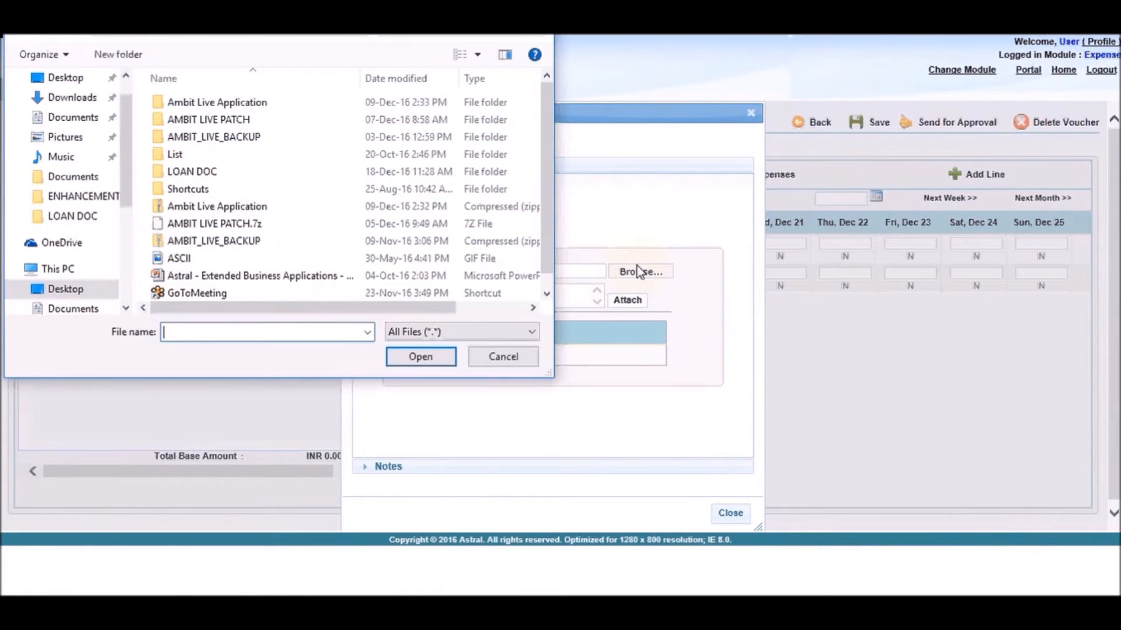
pyautogui.moveTo(542, 272); pyautogui.dragTo(545, 283)
pyautogui.doubleClick(243, 293)
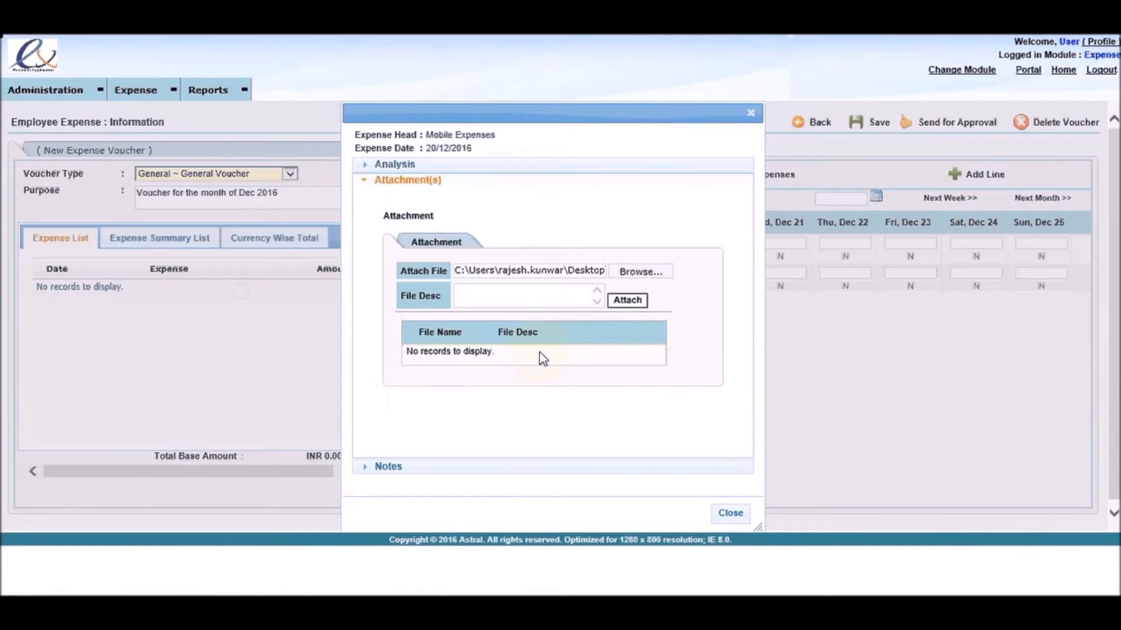
pyautogui.click(517, 295)
pyautogui.write('Mobile bill for Nov 16')
pyautogui.click(627, 300)
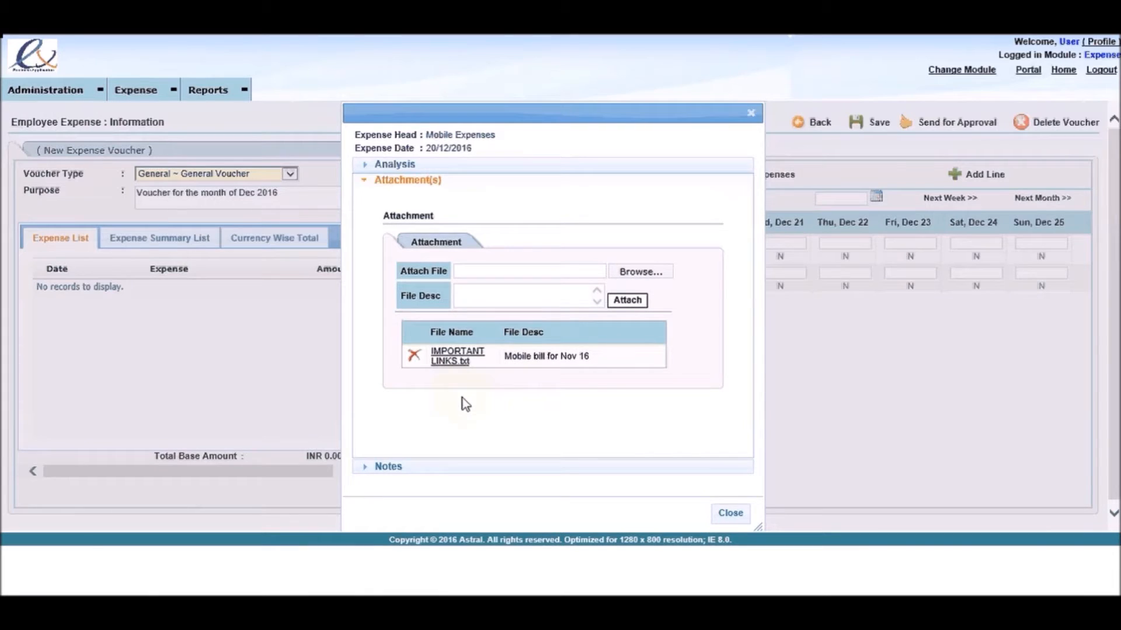
# Step: Save the note "Mobile bill for the month of Nov 2016" on the Mobile Expenses entry and close its details
pyautogui.click(453, 466)
pyautogui.click(462, 266)
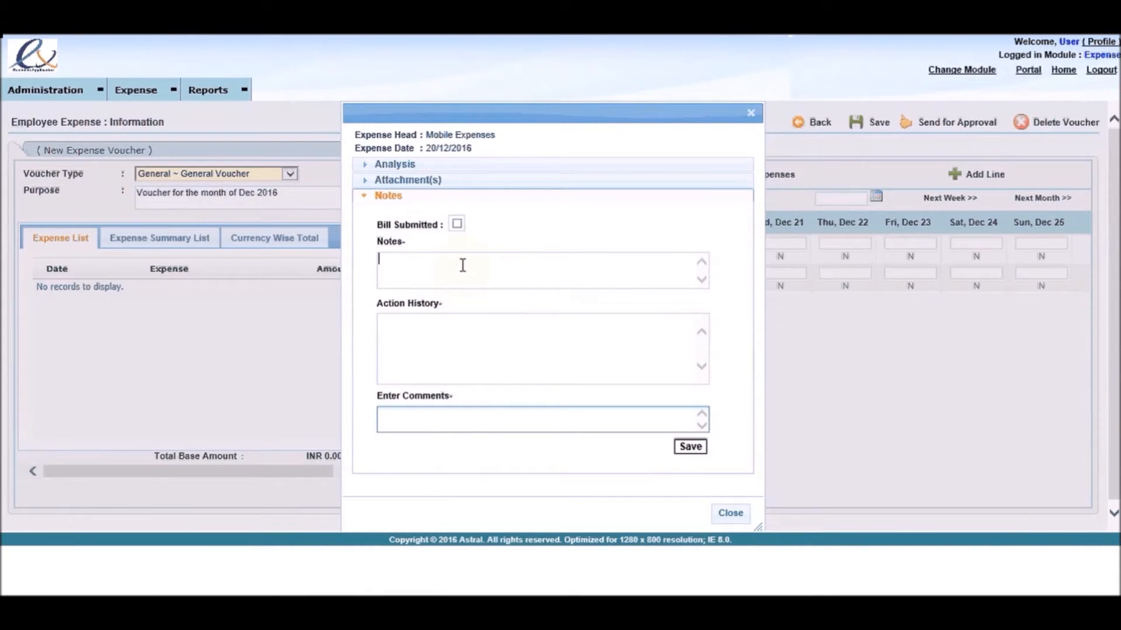
pyautogui.write('Mobile bill for the month of Nov 2')
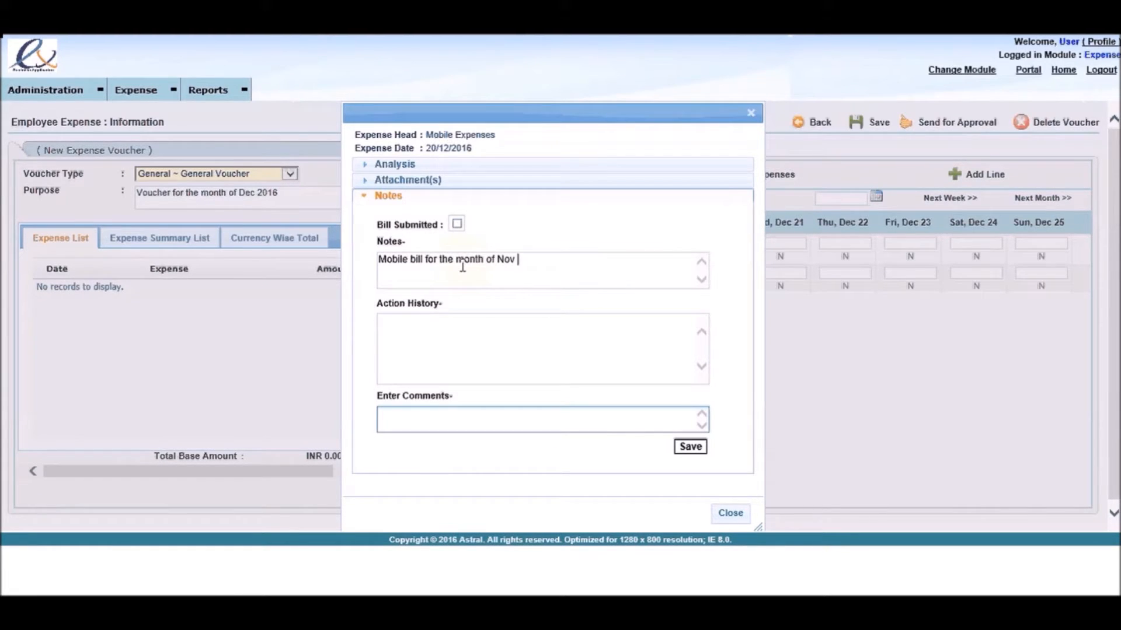
pyautogui.write('016')
pyautogui.click(698, 448)
pyautogui.click(729, 513)
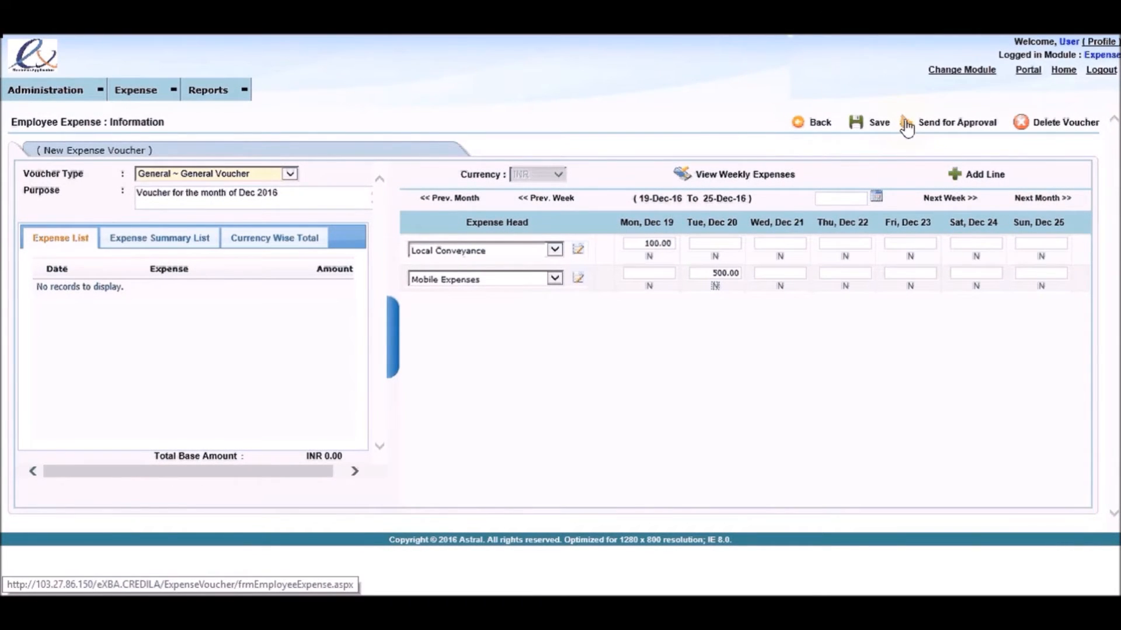
# Step: Save the expense voucher with both expense lines and dismiss the resulting message
pyautogui.click(856, 128)
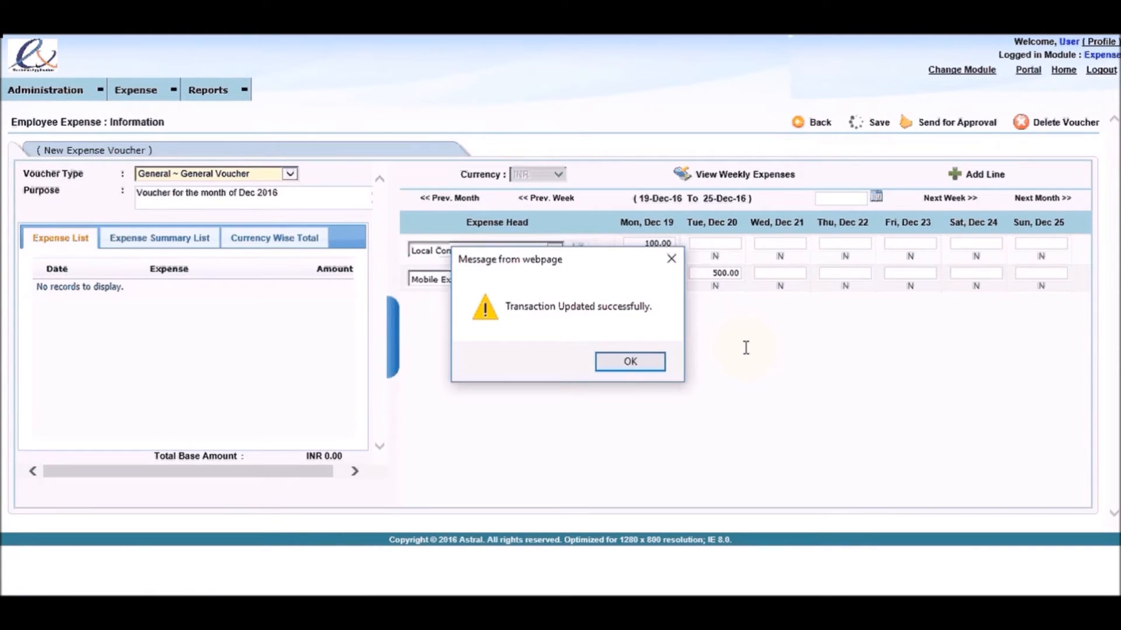
pyautogui.click(633, 369)
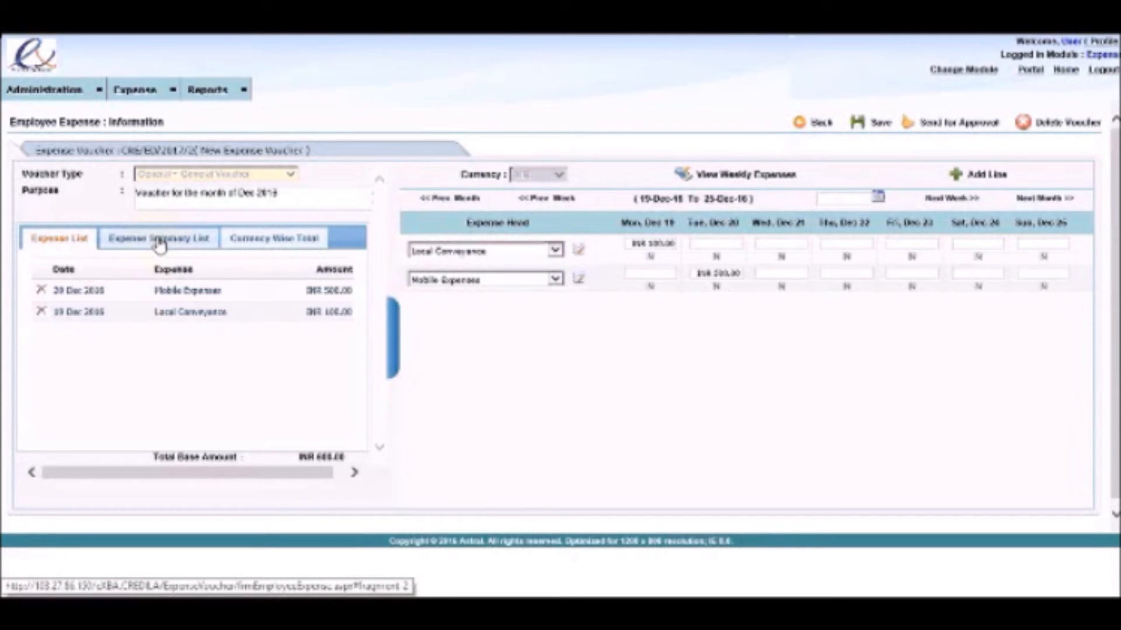
# Step: Review the voucher's expense summary and currency-wise total, and check the weekly expenses for 19/12/2016 to 25/12/2016
pyautogui.click(159, 241)
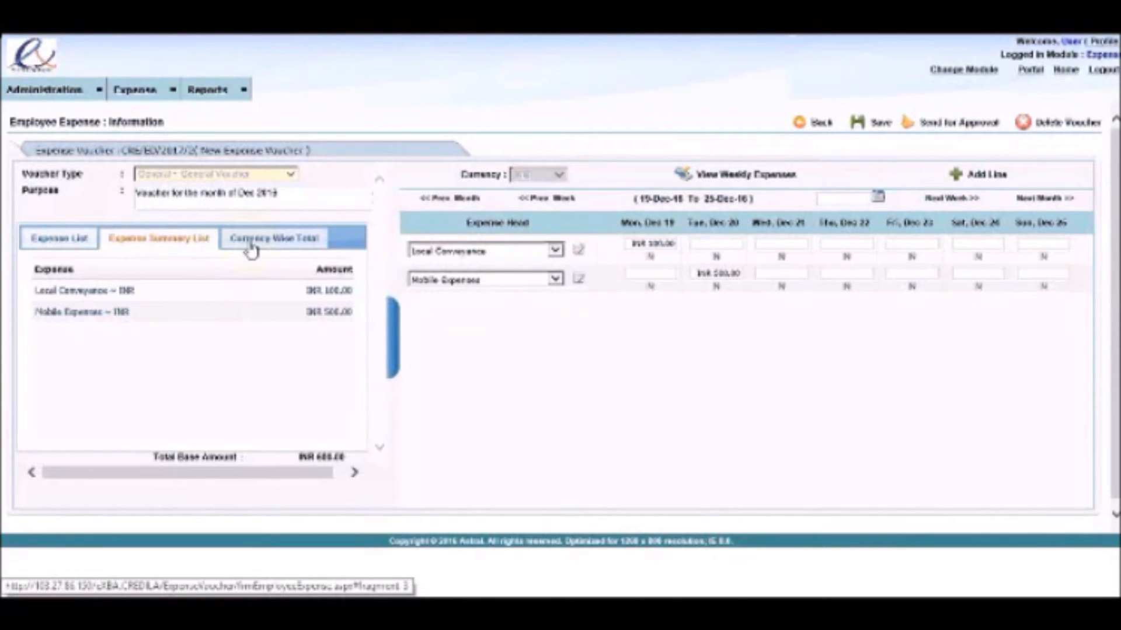
pyautogui.click(251, 247)
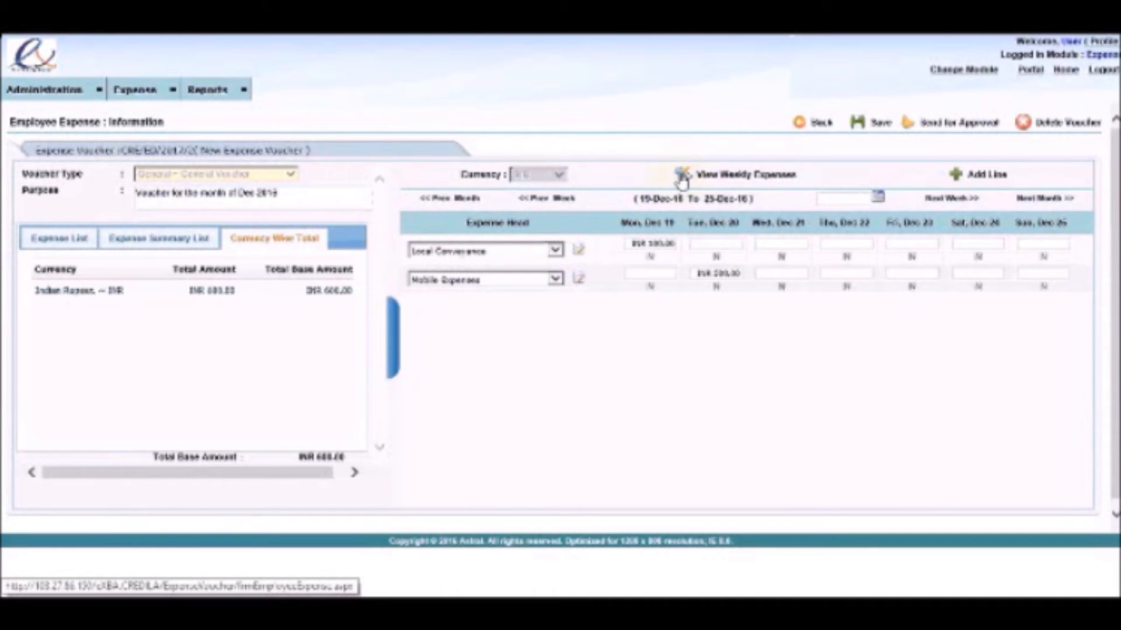
pyautogui.click(682, 178)
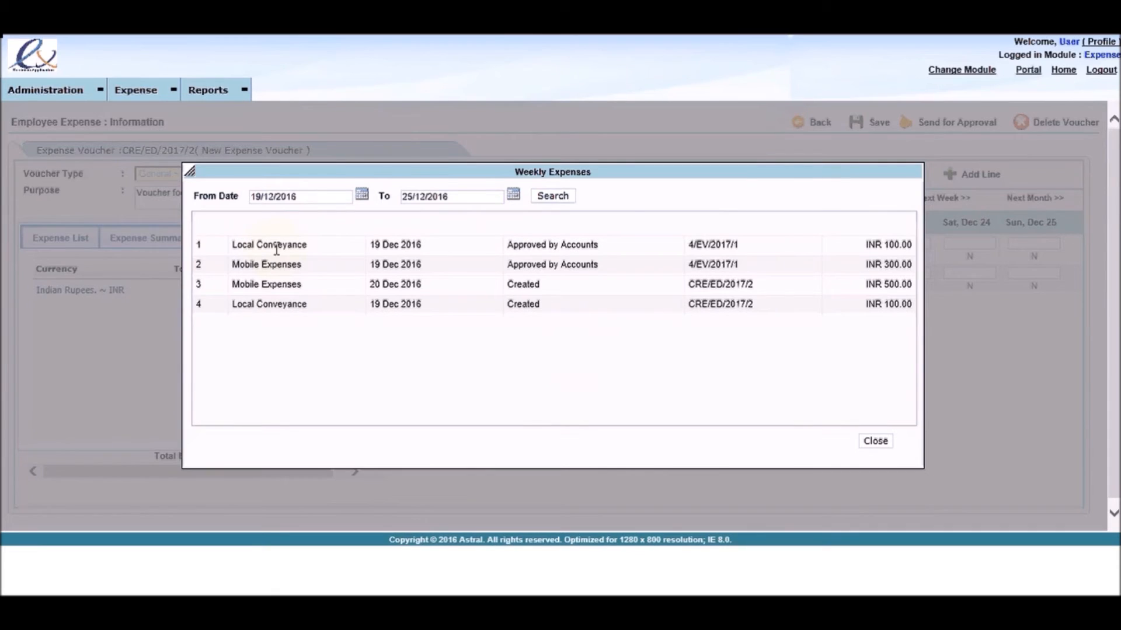
pyautogui.click(876, 442)
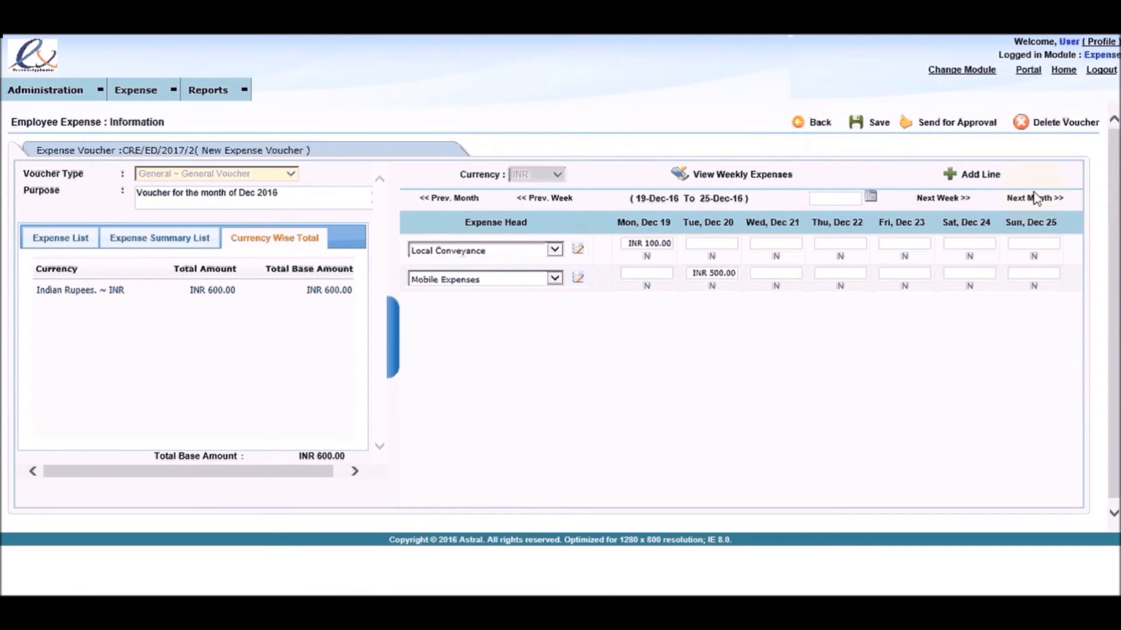
# Step: Show the expense week containing 01/01/2016 using the calendar, and return to the week of 20/12/2016
pyautogui.click(870, 202)
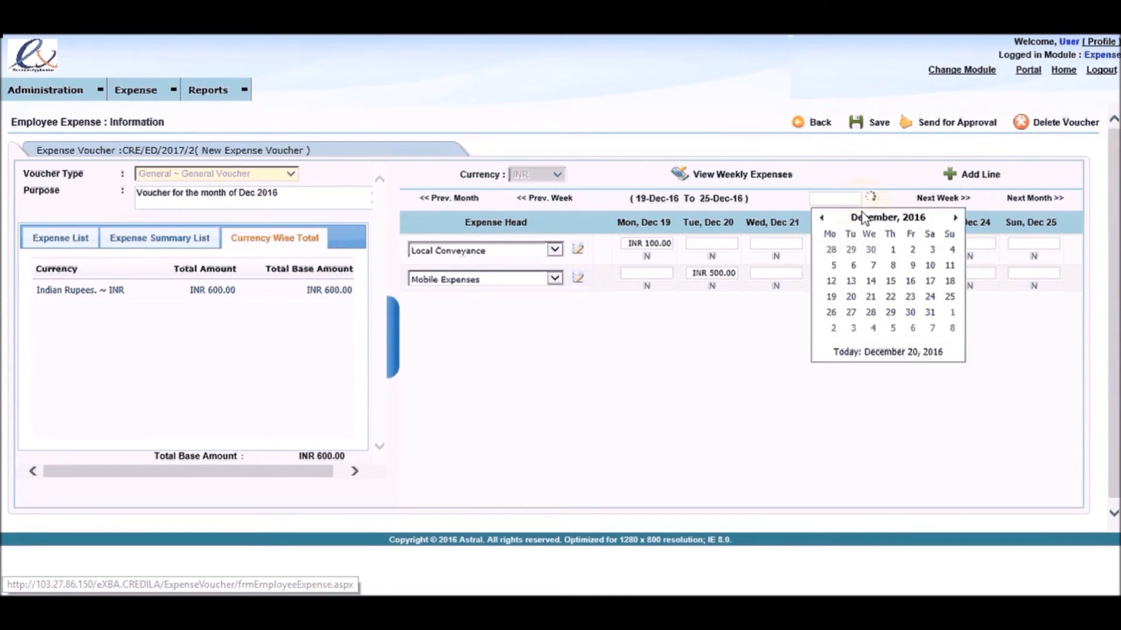
pyautogui.click(859, 217)
pyautogui.click(833, 247)
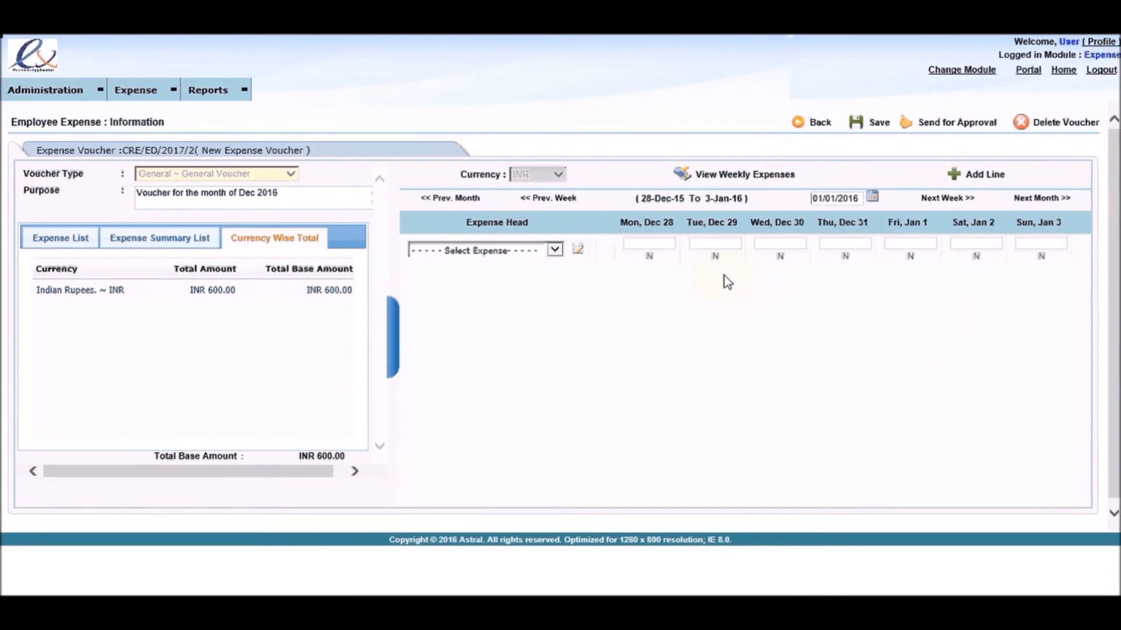
pyautogui.click(872, 196)
pyautogui.click(858, 354)
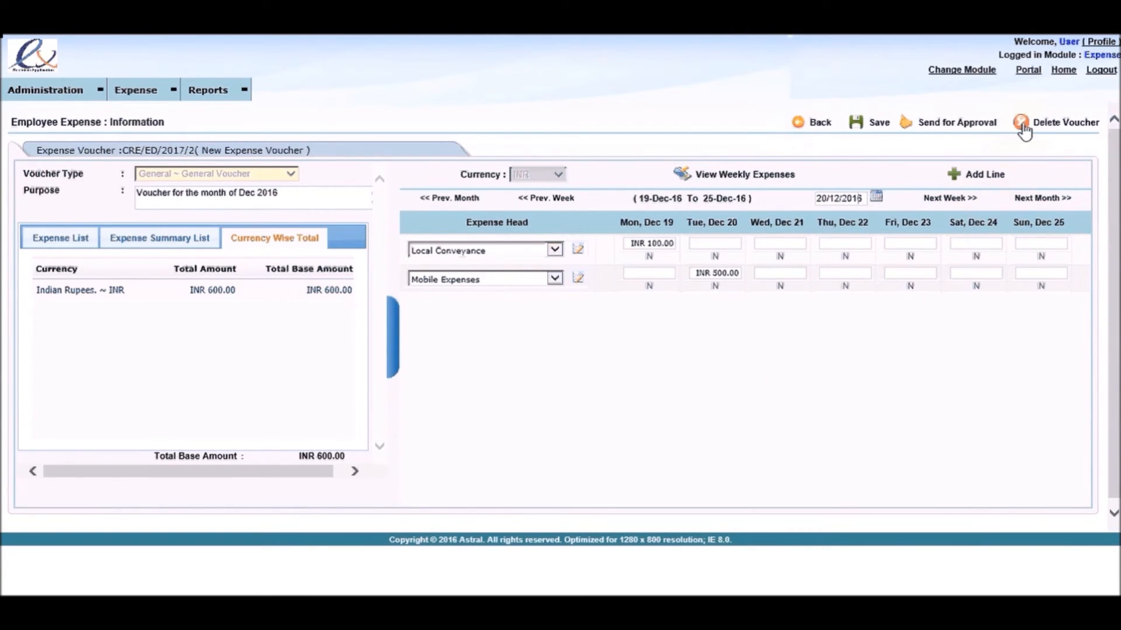
# Step: Send the voucher for approval and display its expense lines in the list of vouchers pending for approval
pyautogui.click(905, 129)
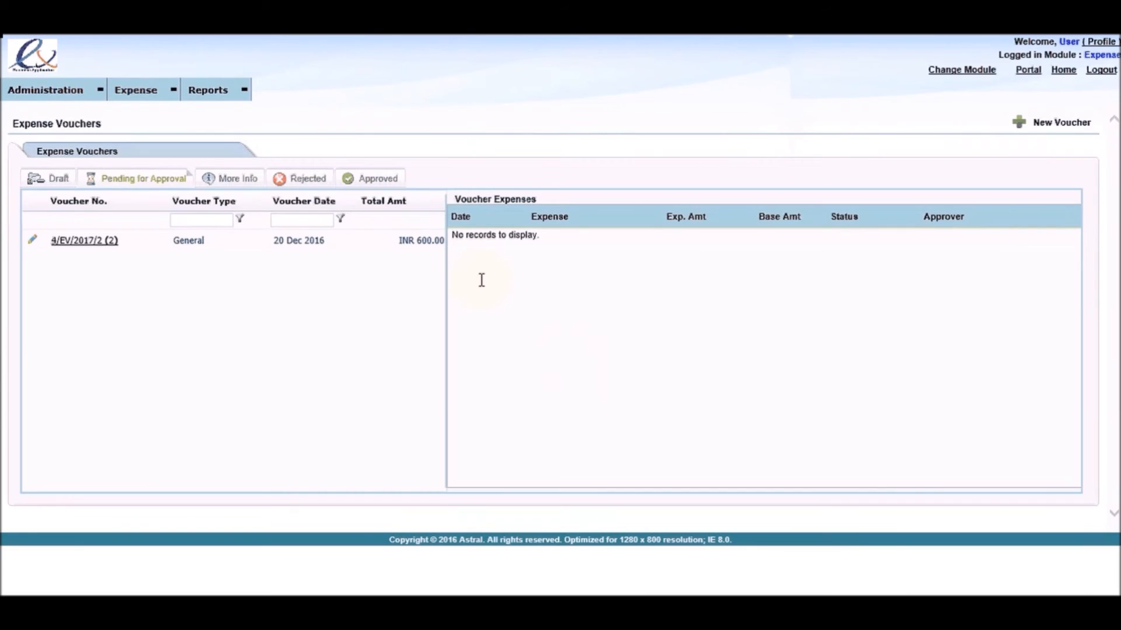
pyautogui.click(191, 241)
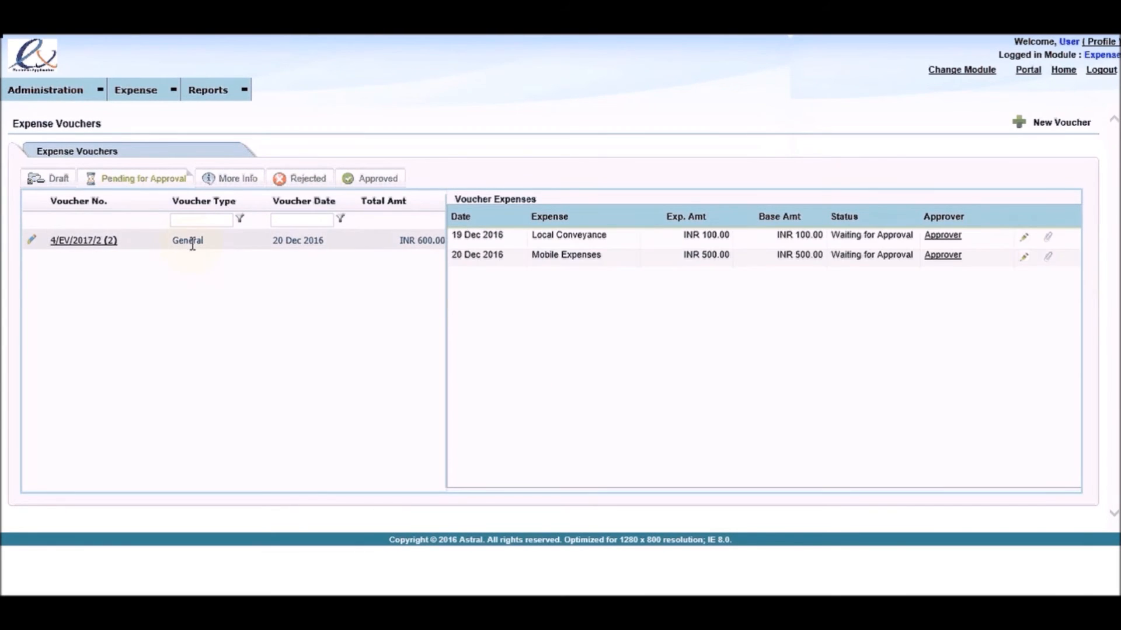